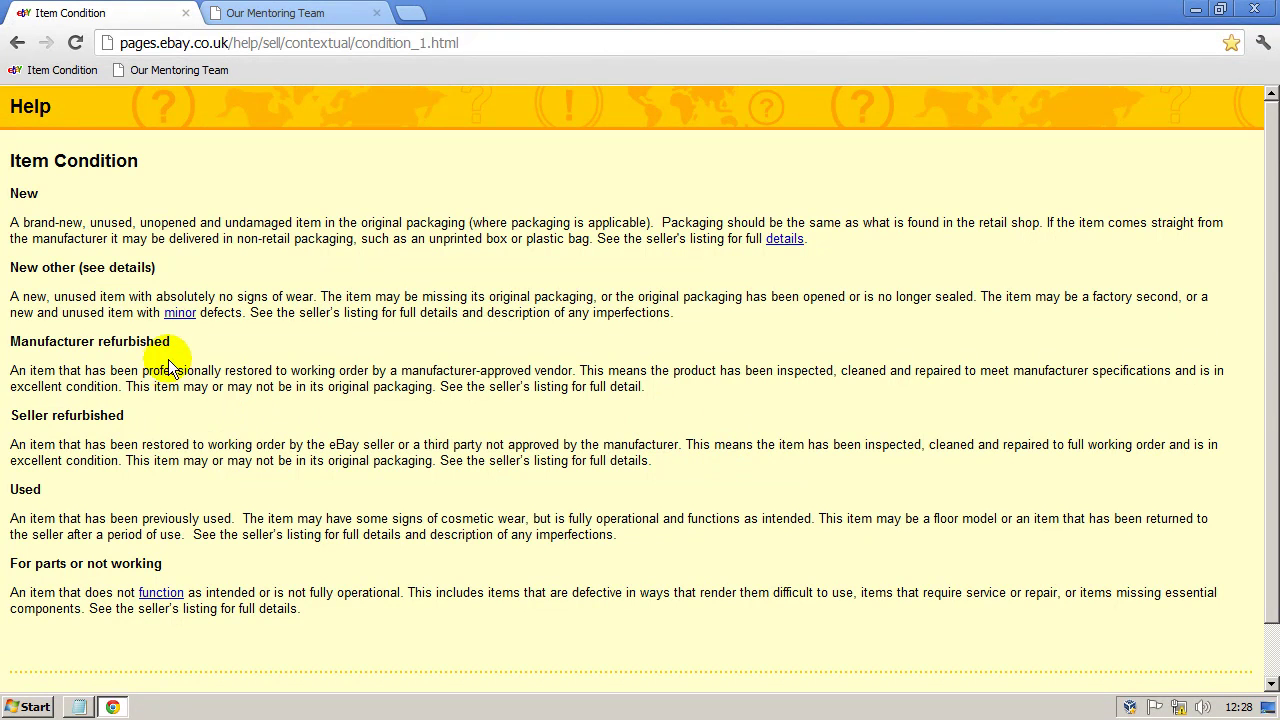
Step: Reveal the Text-Enhance ad popups on words like 'details' and 'minor' on eBay's Item Condition page
mouse_move(183, 320)
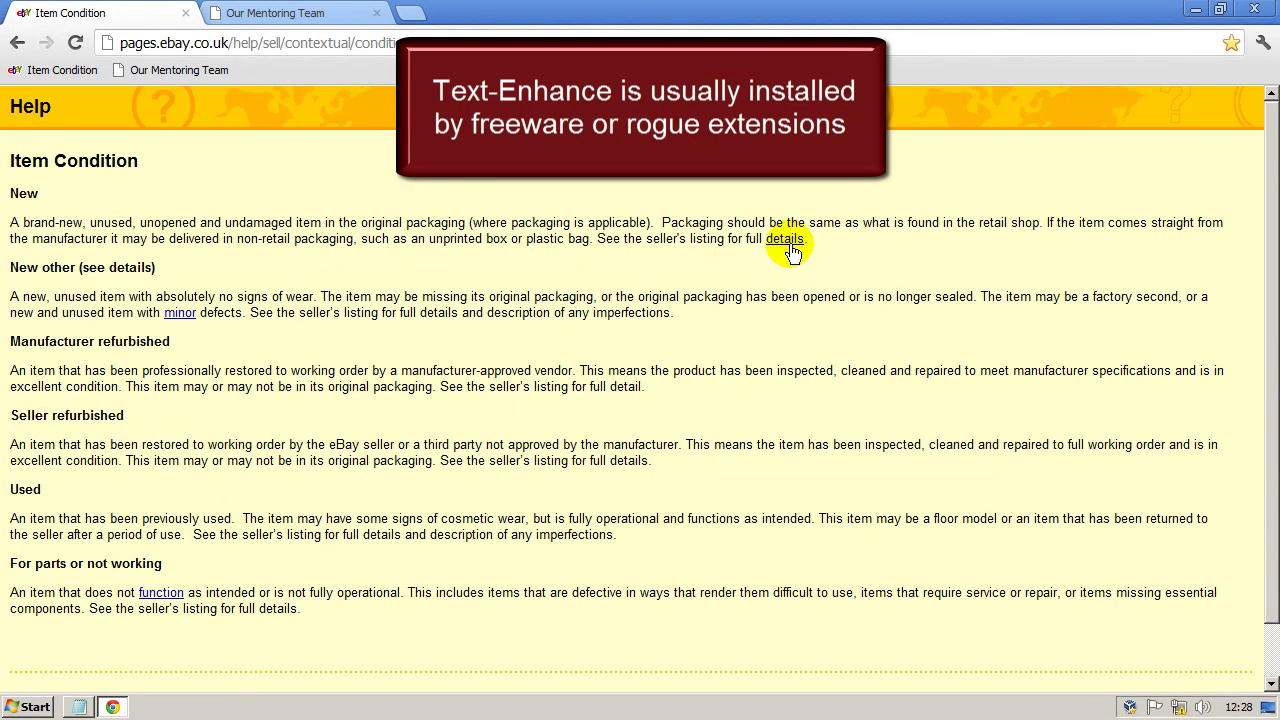
mouse_move(795, 240)
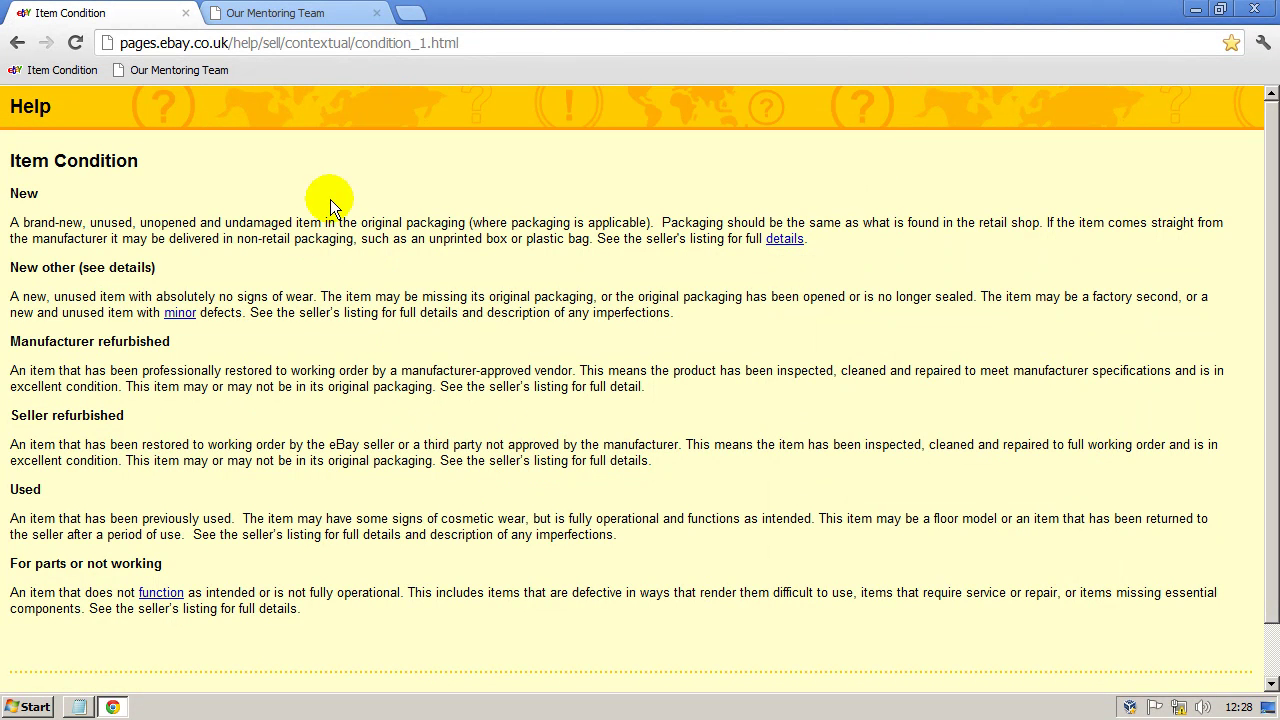
Step: On the Our Mentoring Team page, reveal the SortFly ad behind 'Christian service', then return to Item Condition
click(296, 22)
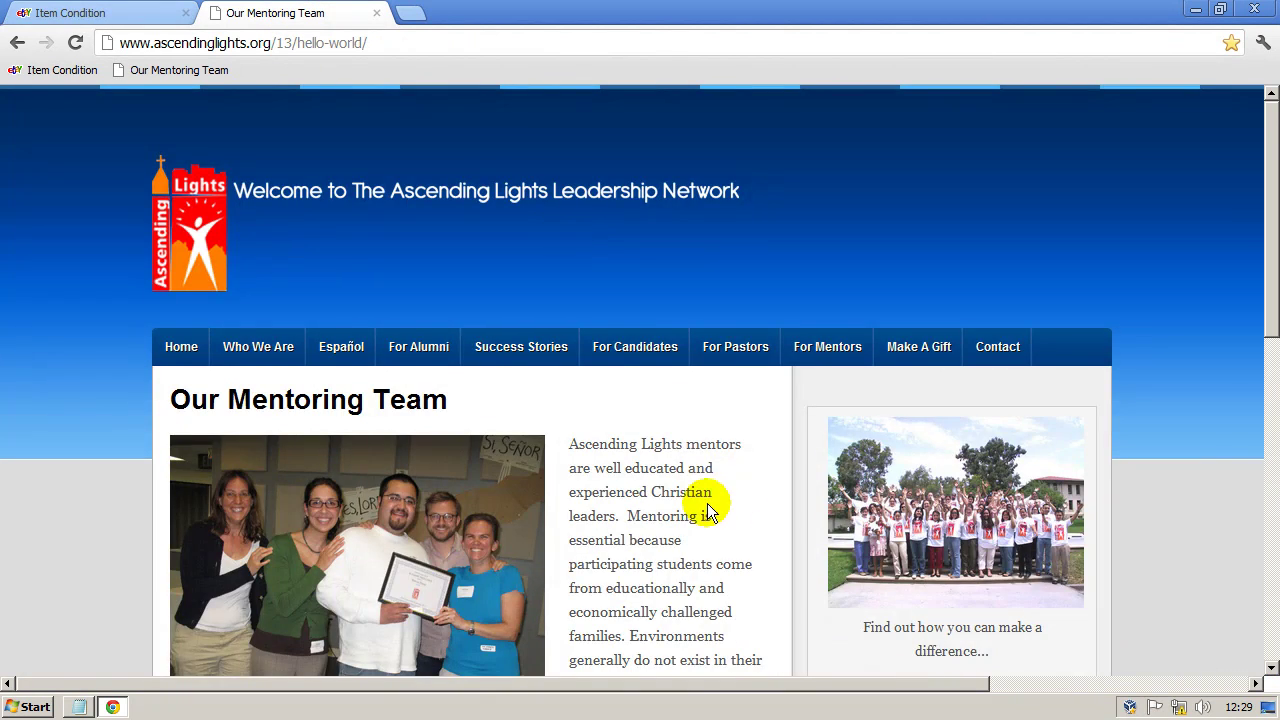
scroll(700, 505, down, 7)
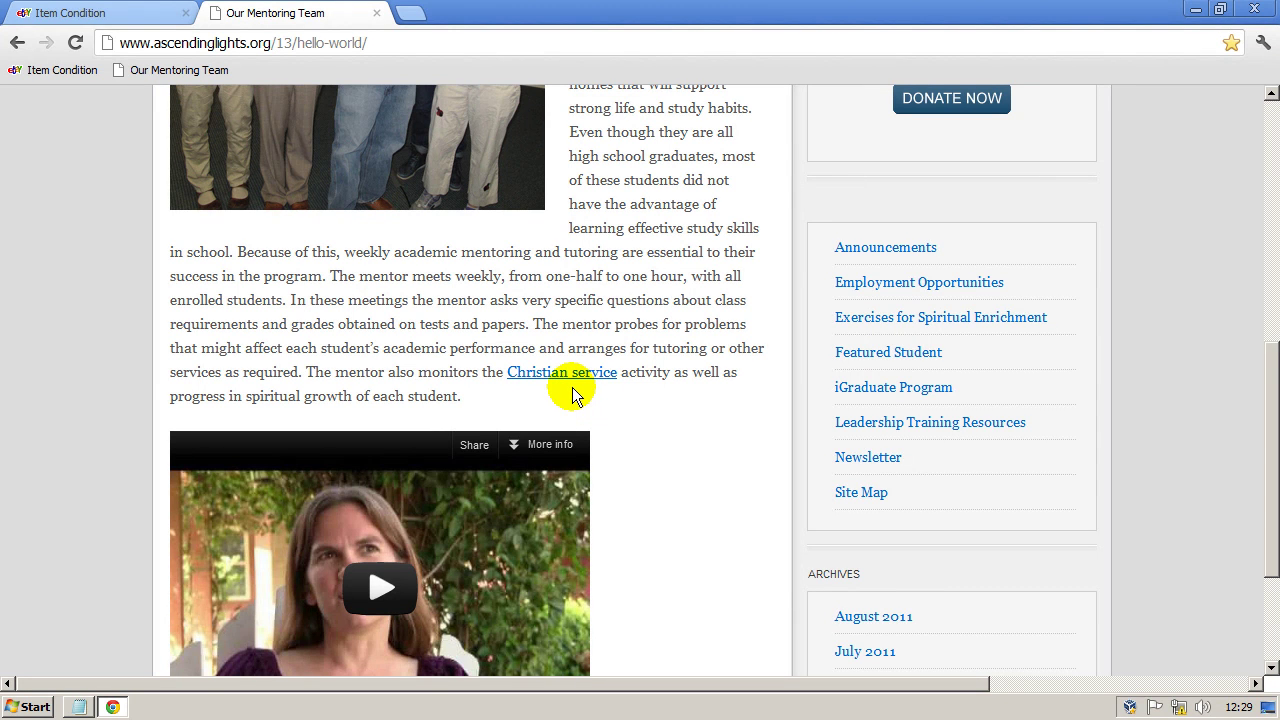
mouse_move(573, 378)
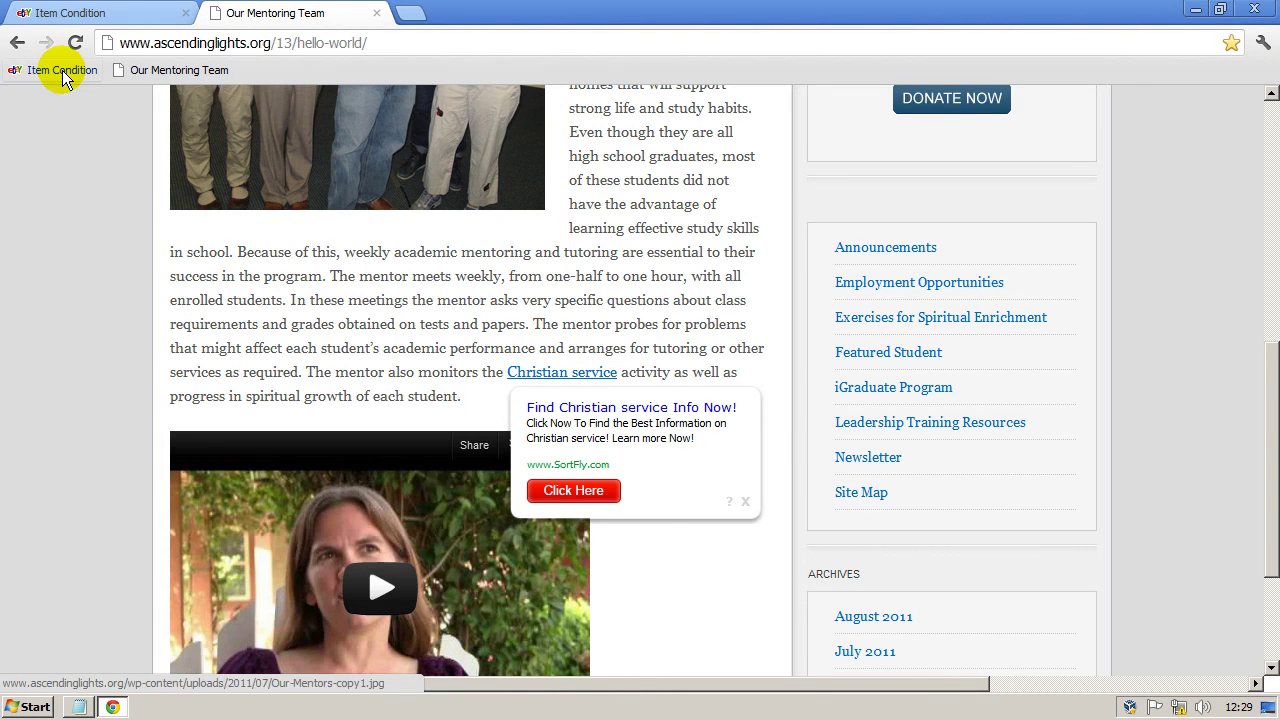
click(72, 16)
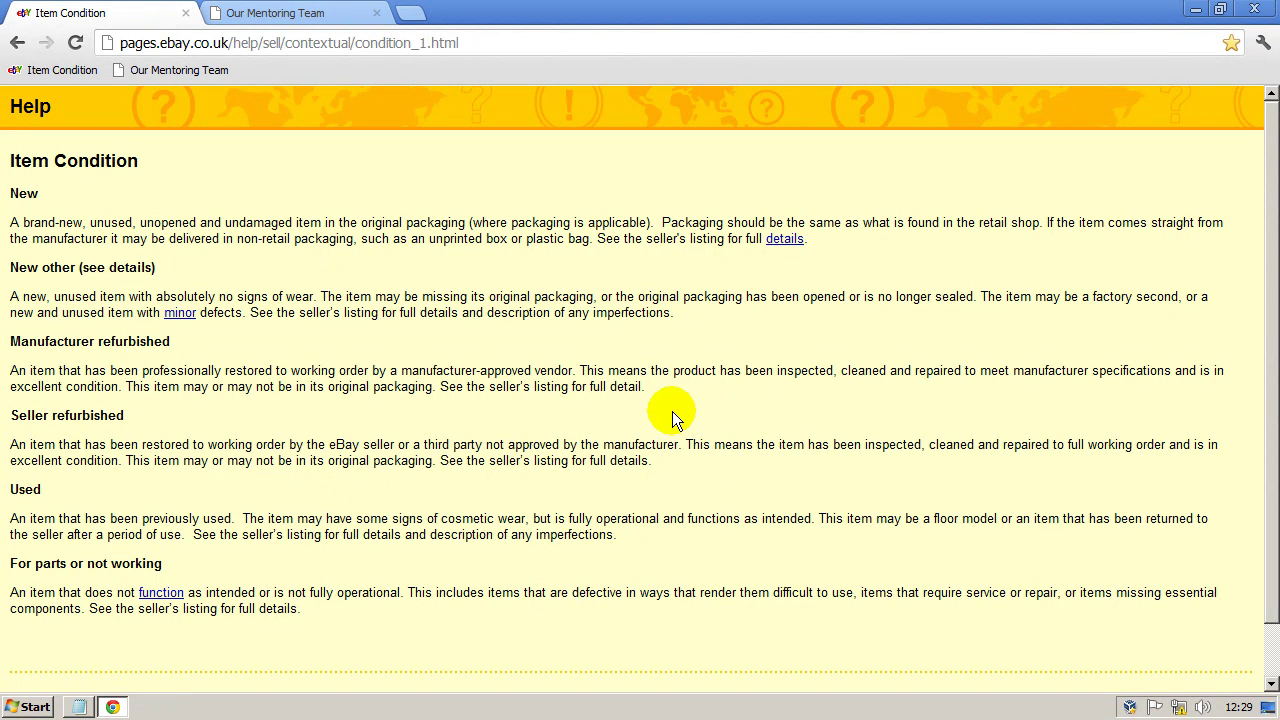
Step: Close Chrome and bring up Control Panel's Programs and Features list of installed programs
click(1256, 14)
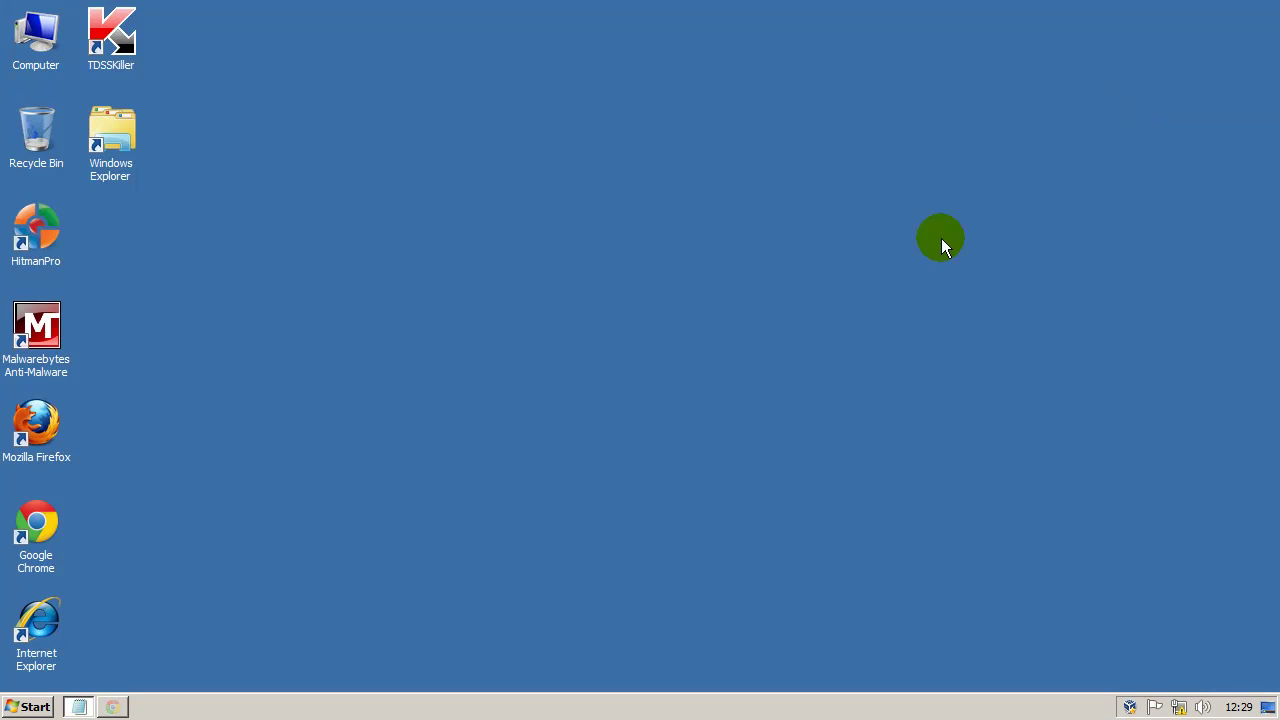
click(38, 707)
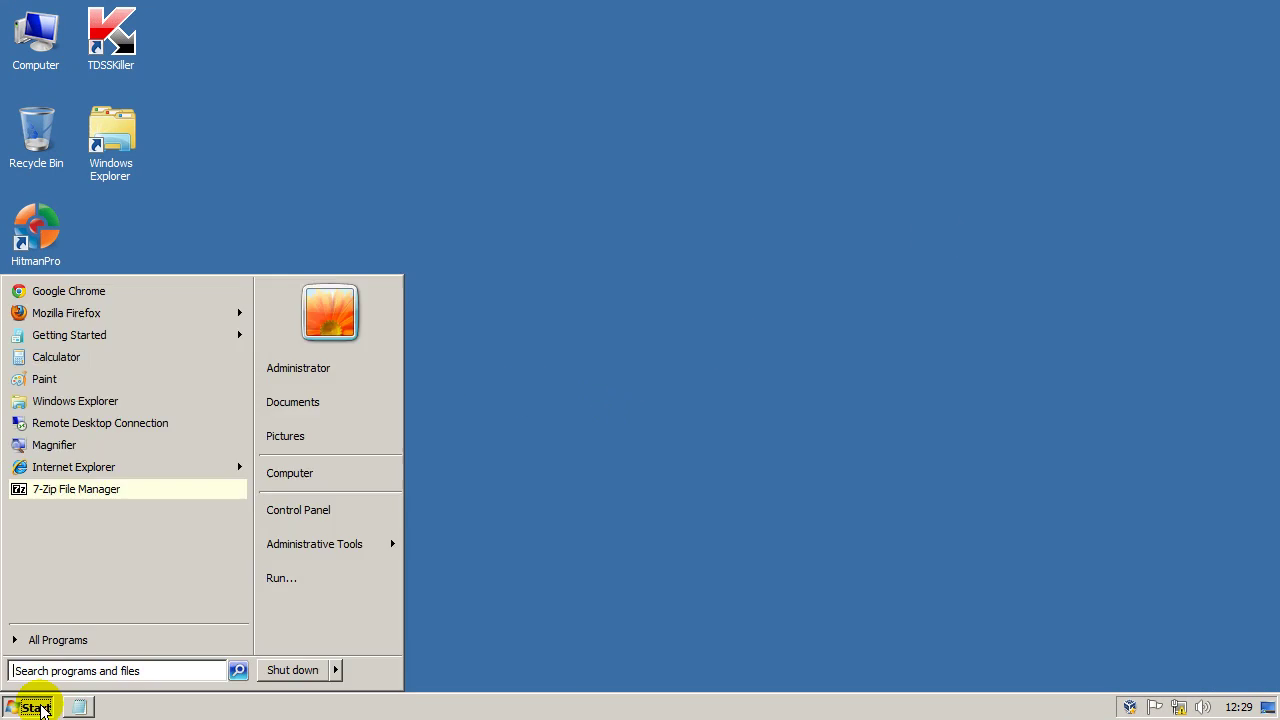
click(317, 512)
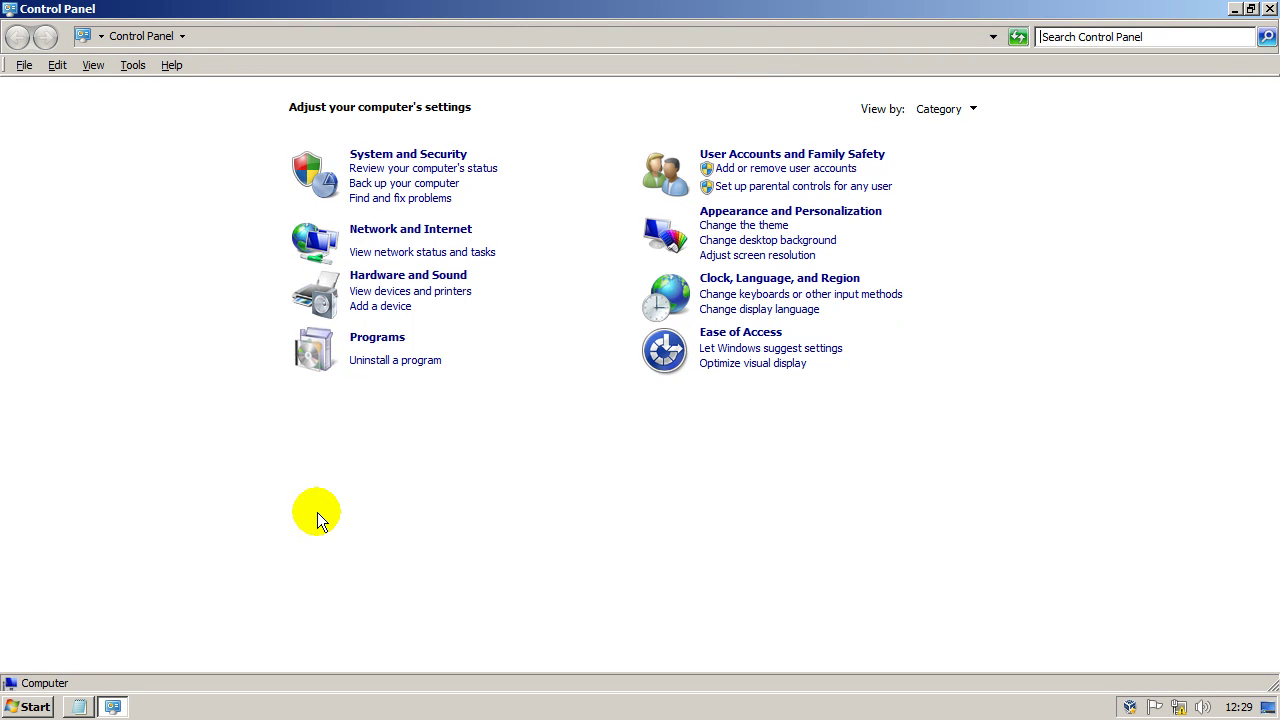
click(385, 363)
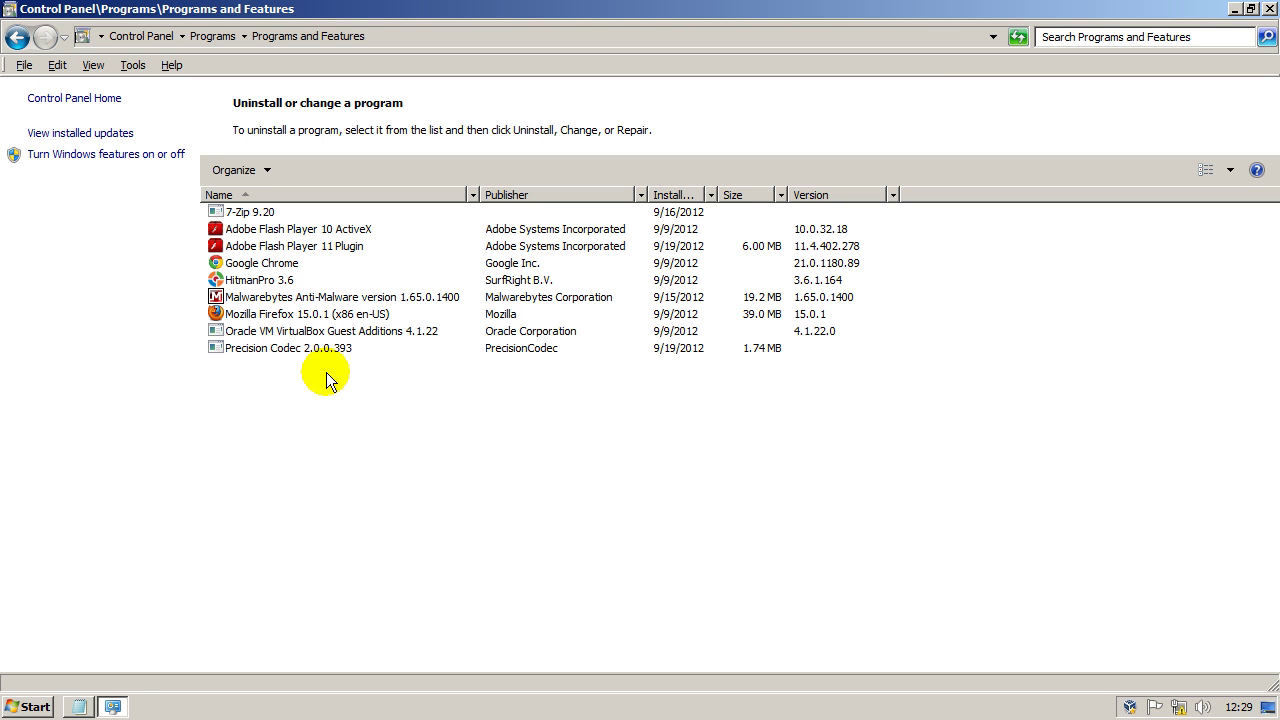
Step: Review the Notepad list of known Text-Enhance add-on names, then move Notepad aside
click(84, 707)
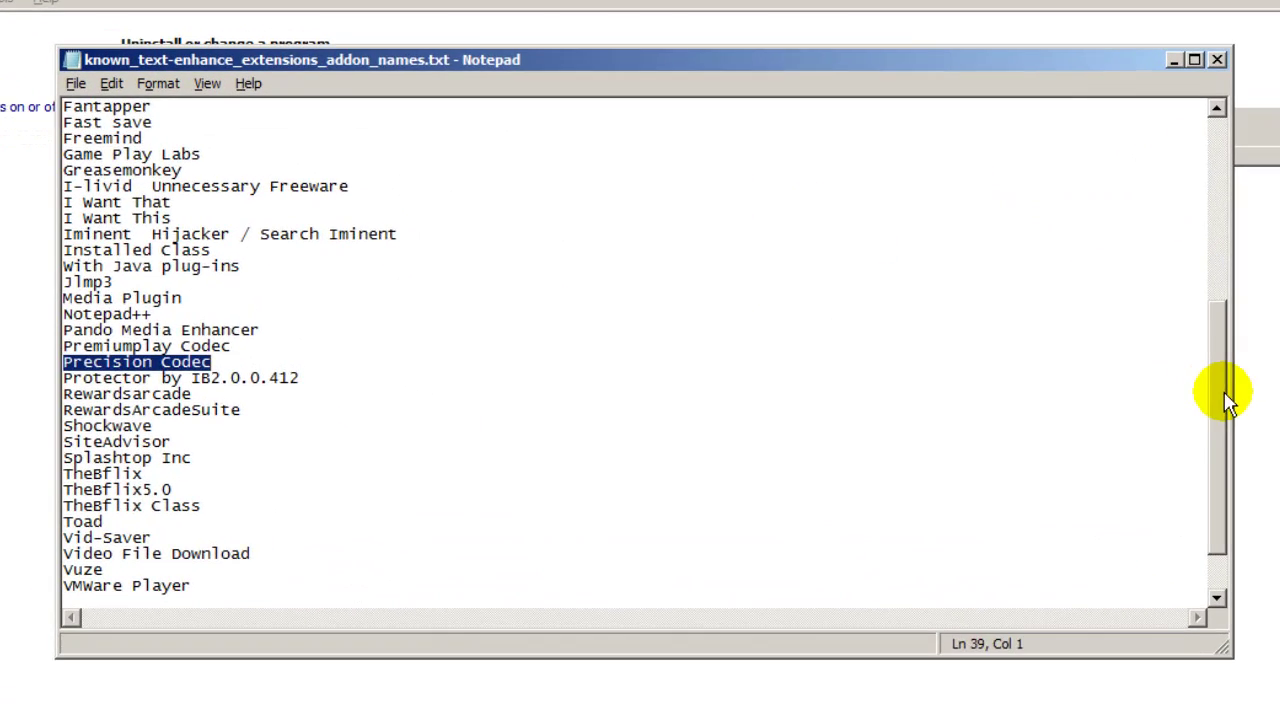
scroll(1150, 450, down, 2)
drag(1265, 475, 1157, 220)
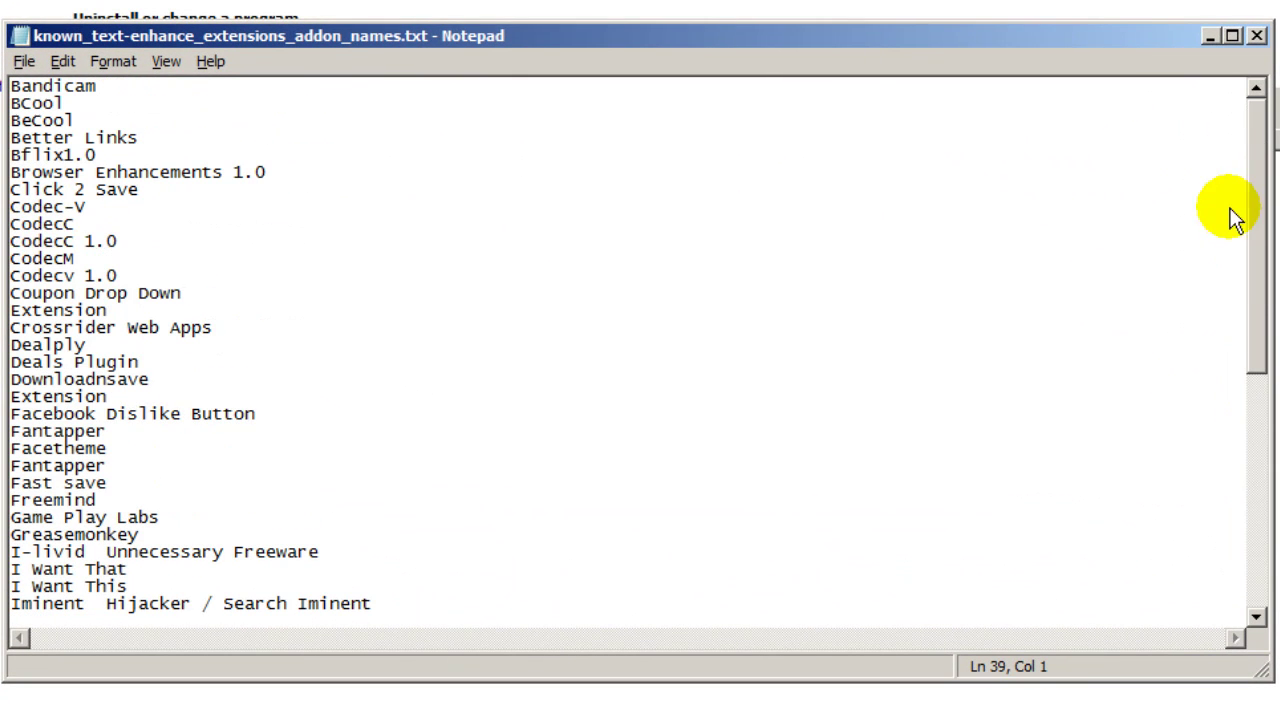
drag(12, 241, 371, 236)
click(273, 290)
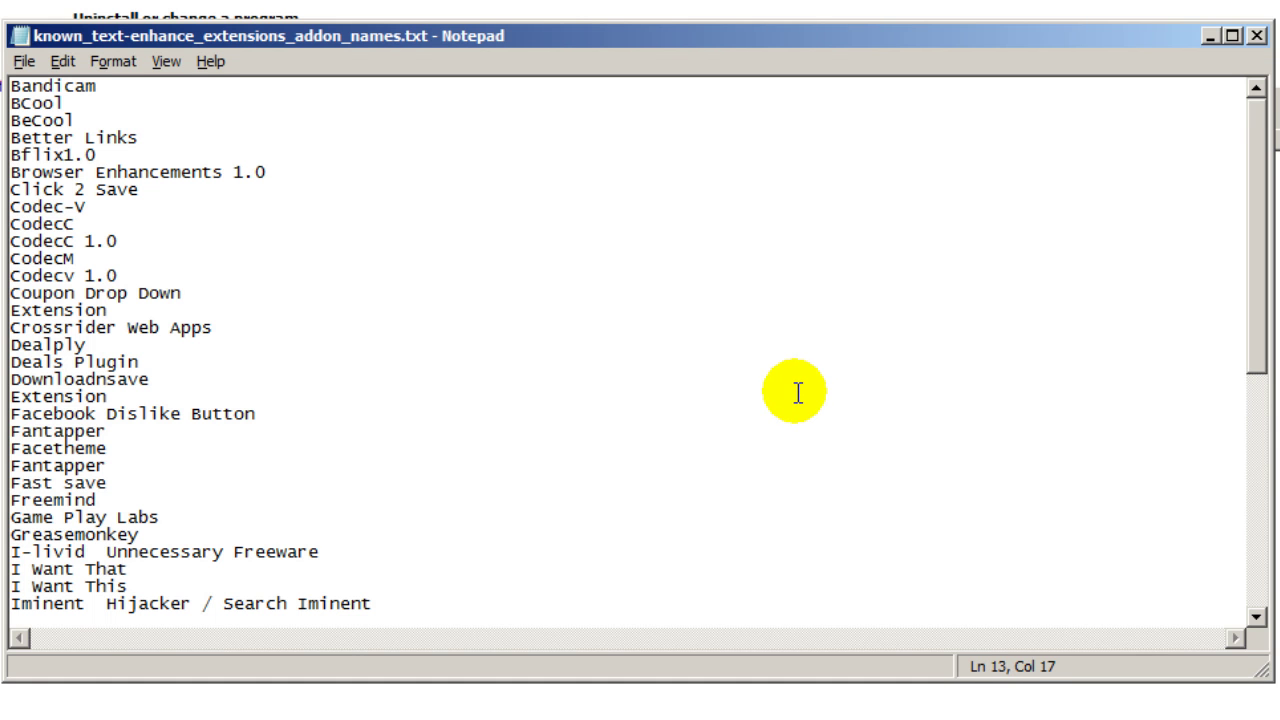
drag(692, 35, 822, 12)
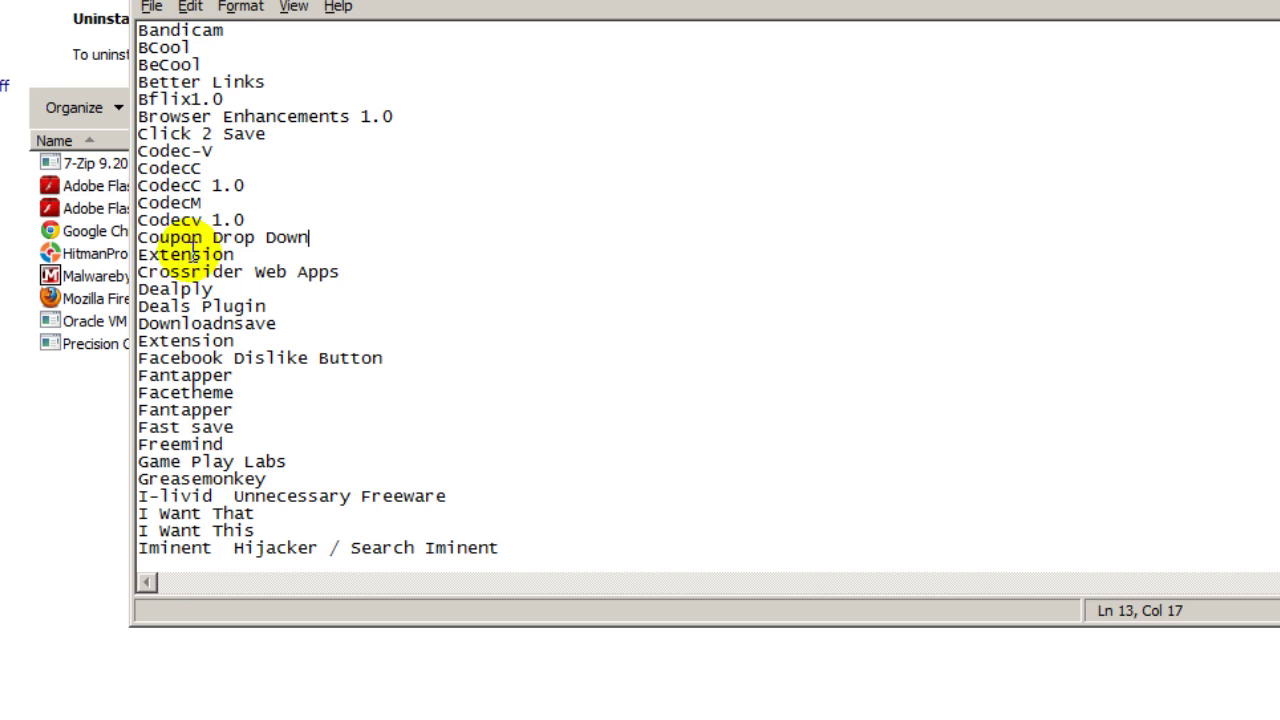
Step: Compare installed programs against the Notepad list and select Precision Codec 2.0.0.393
scroll(640, 300, down, 3)
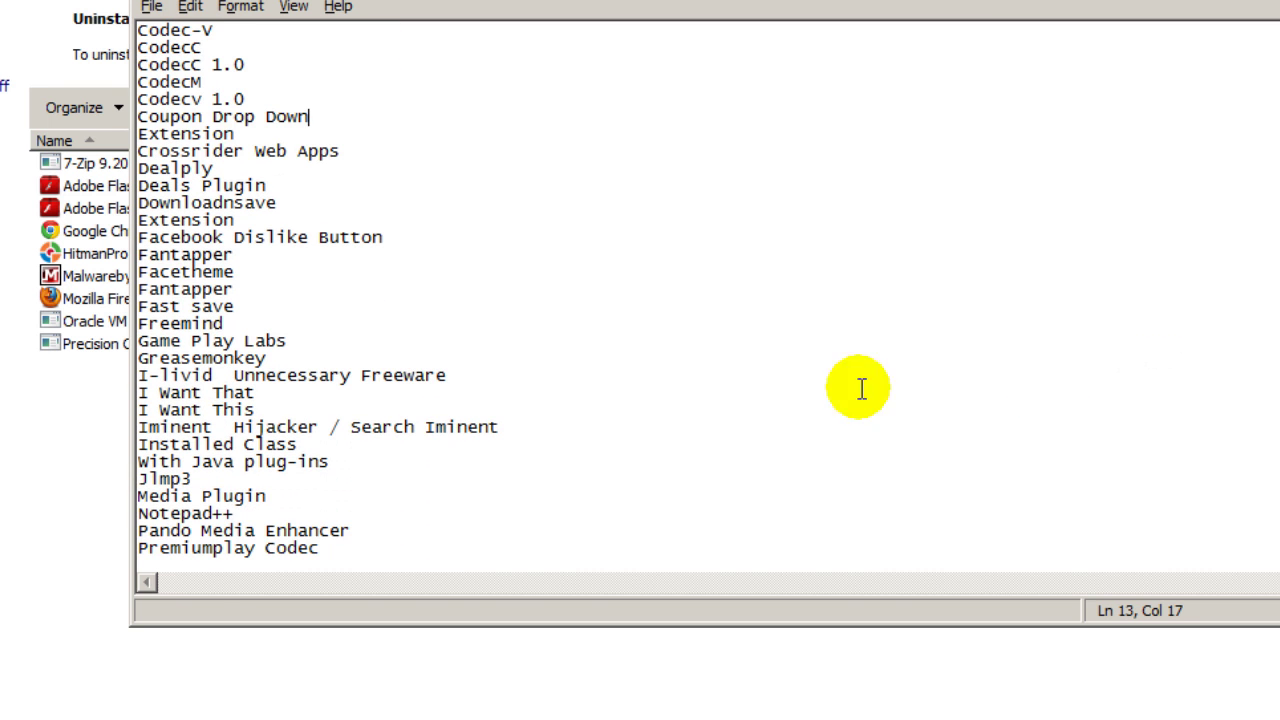
click(182, 301)
click(222, 323)
click(255, 341)
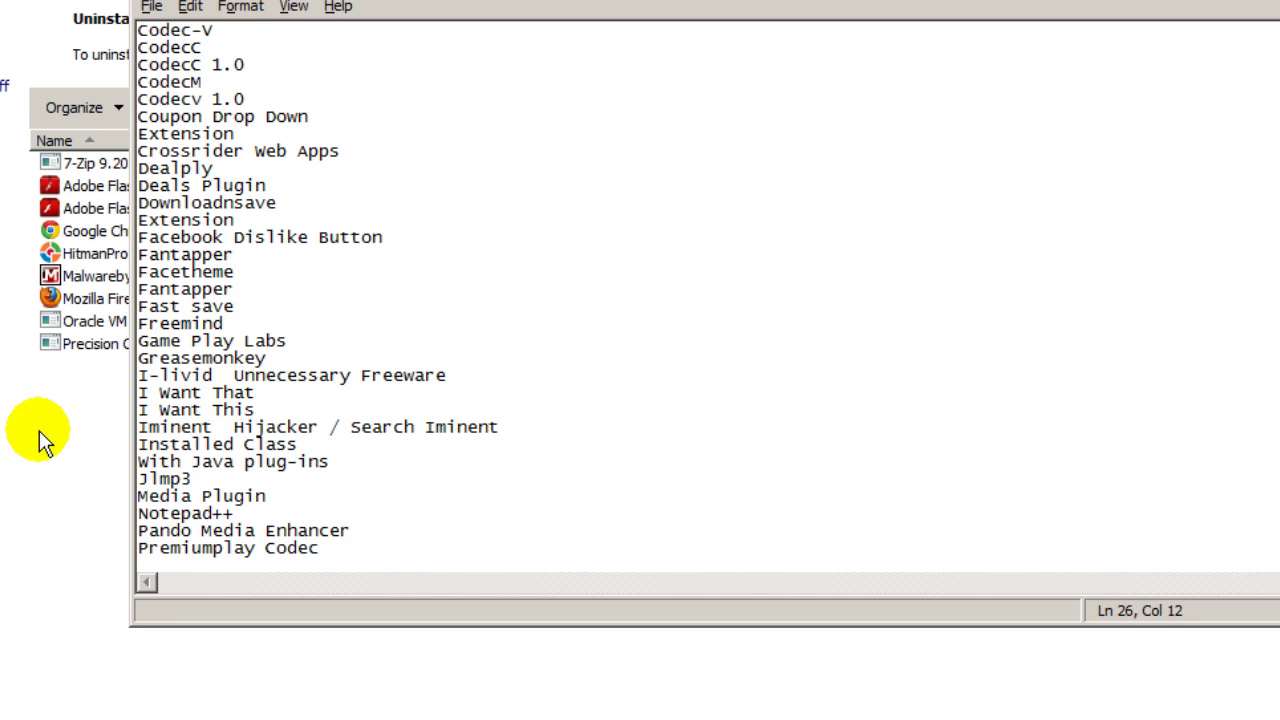
click(40, 428)
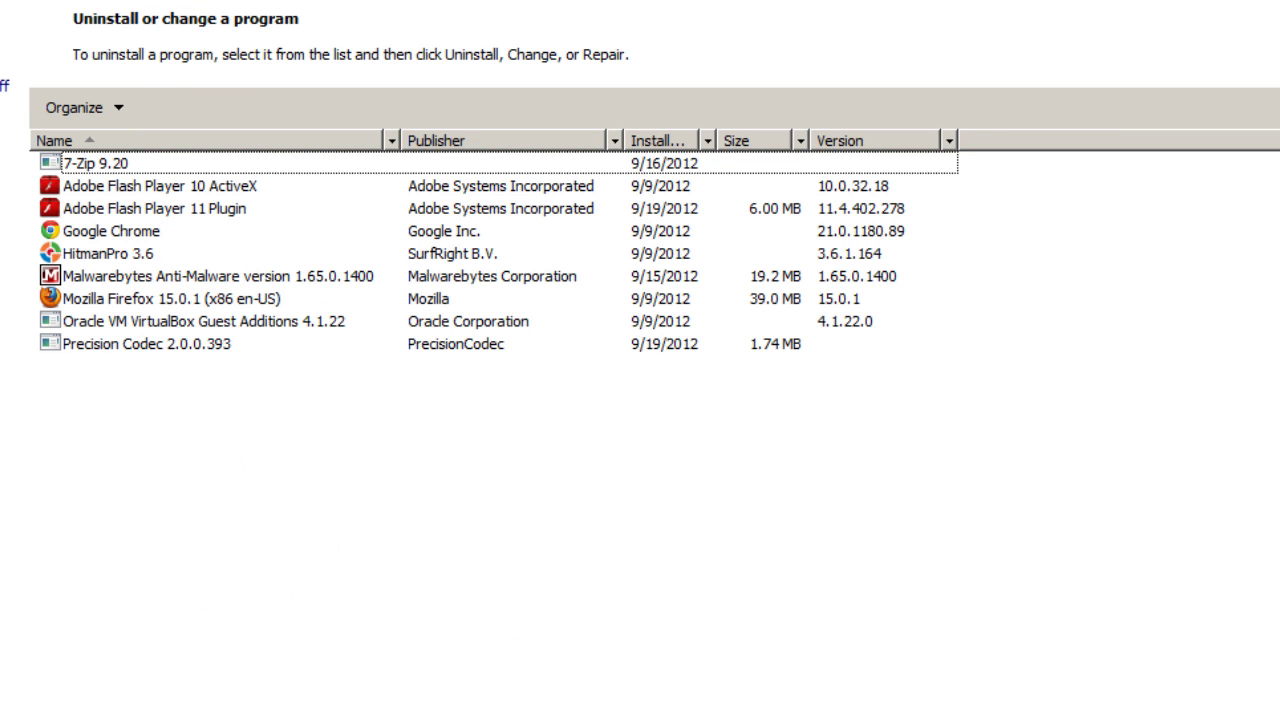
key(alt+Tab)
scroll(640, 300, down, 6)
scroll(320, 290, up, 1)
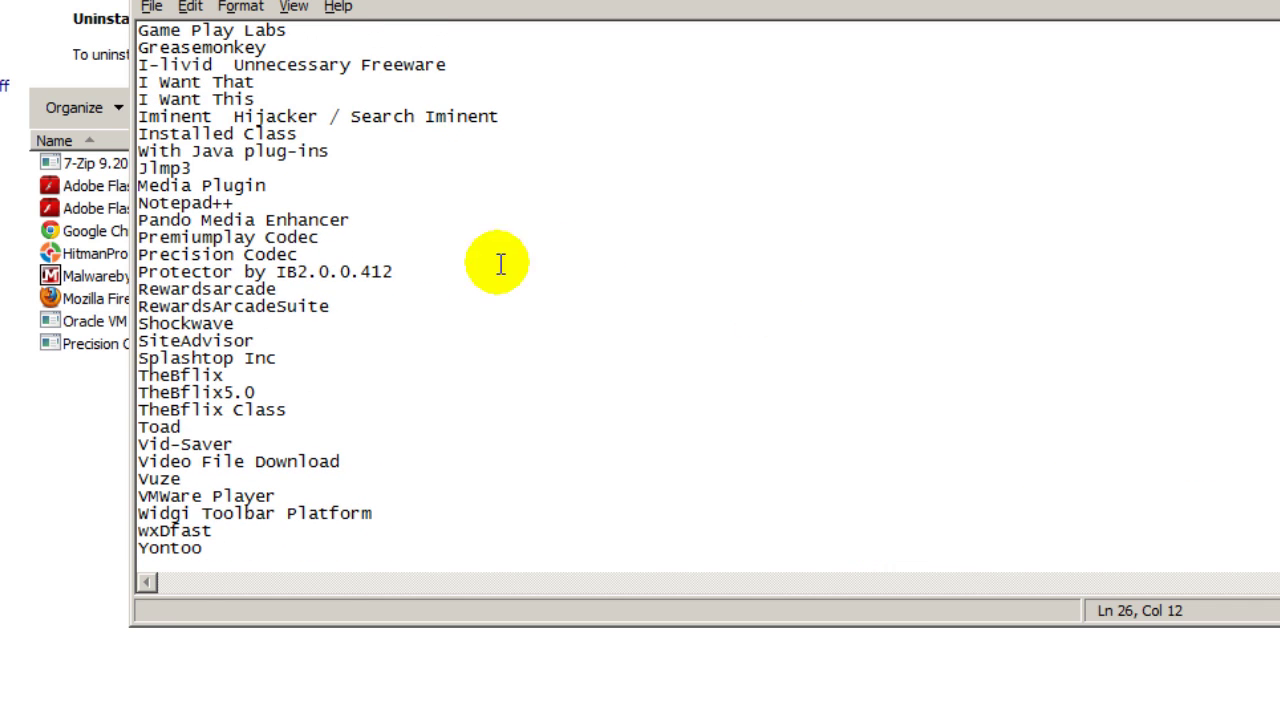
drag(298, 255, 132, 256)
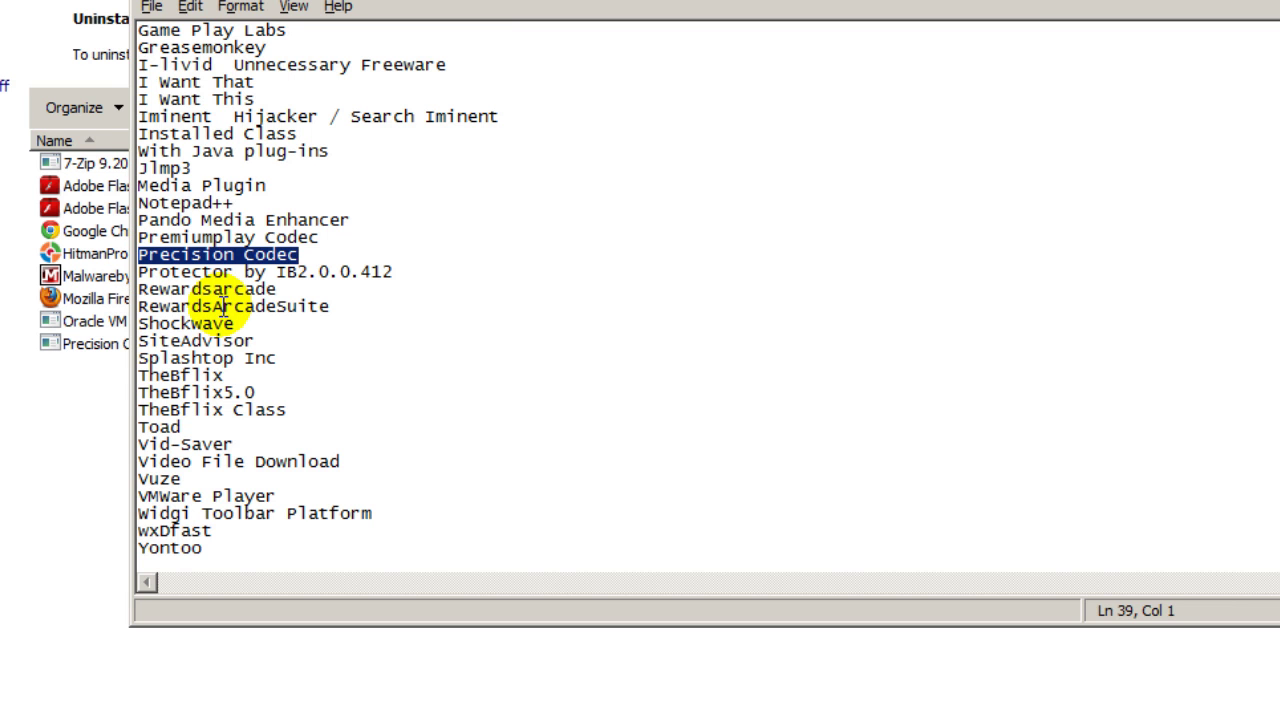
click(89, 475)
click(147, 360)
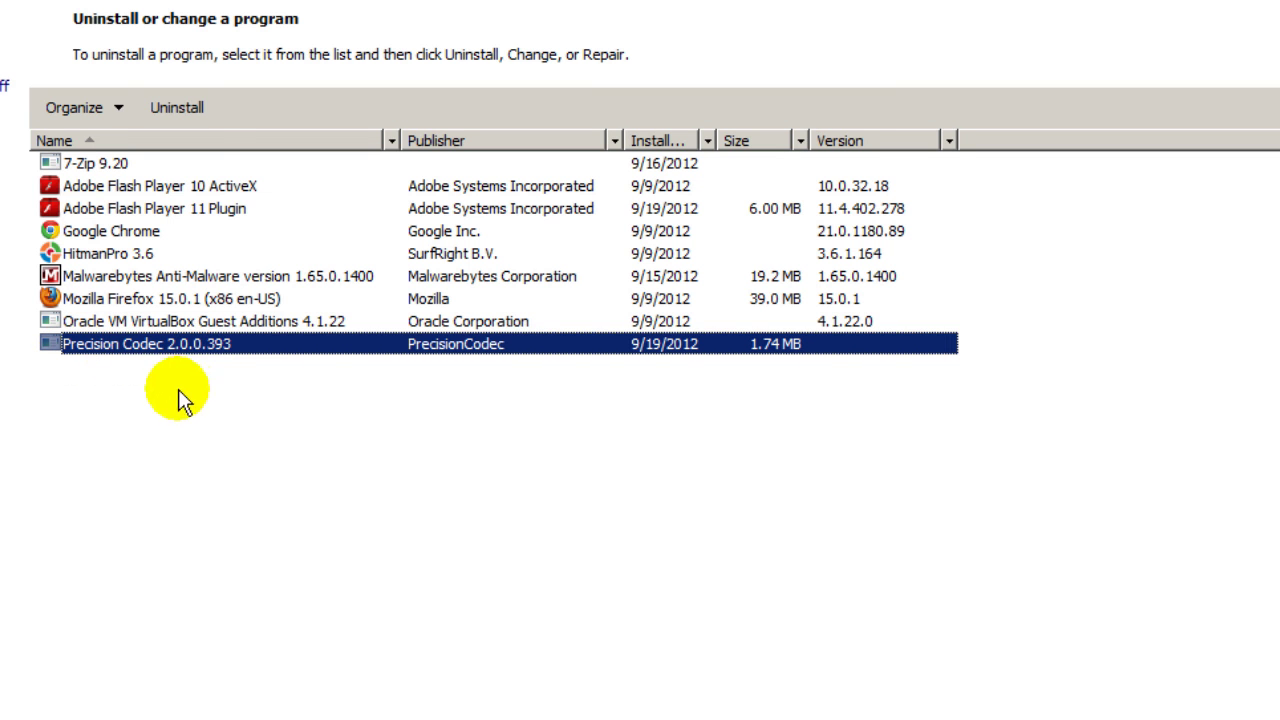
Step: Uninstall Precision Codec 2.0.0.393, confirming the pc.exe removal and closing its farewell web page
click(182, 113)
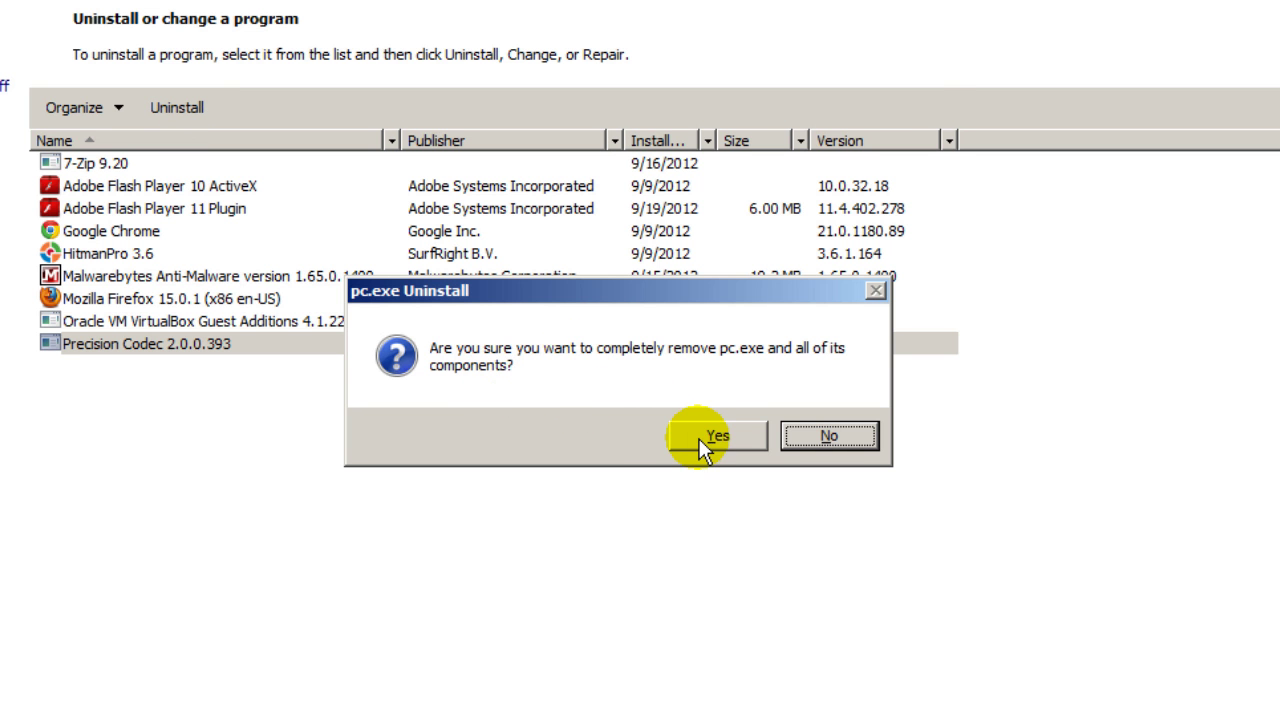
click(700, 436)
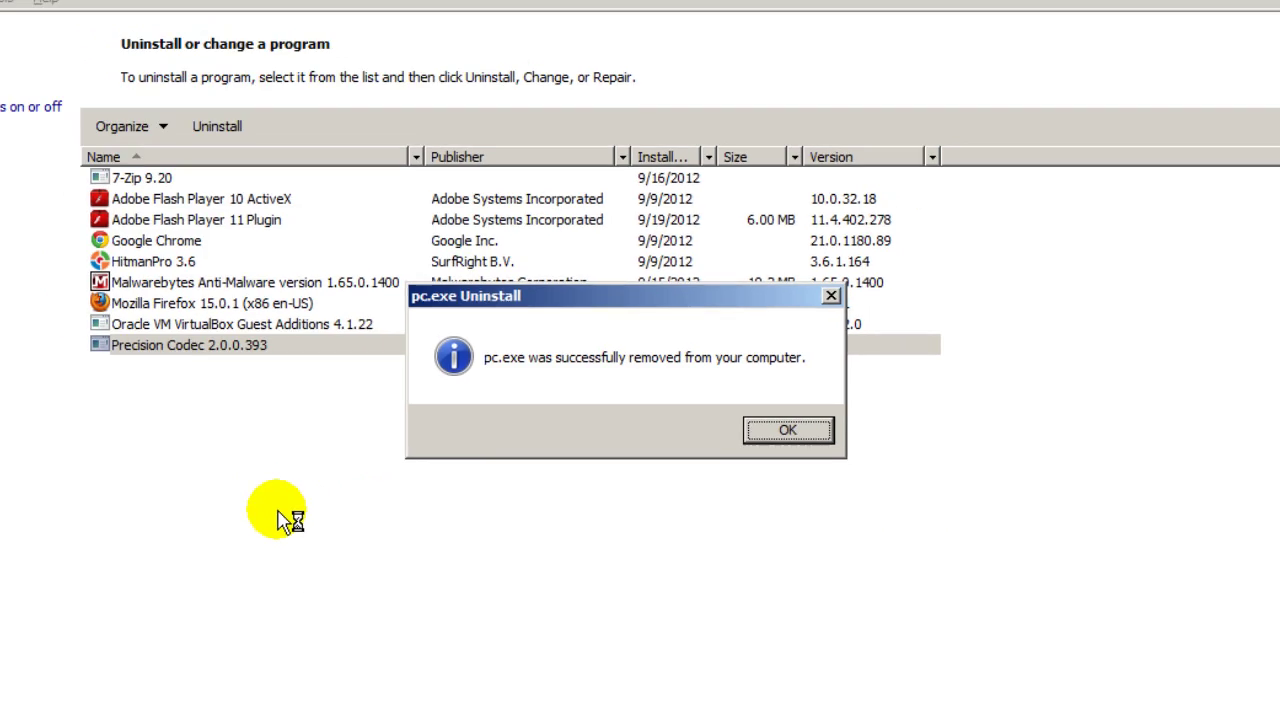
click(772, 429)
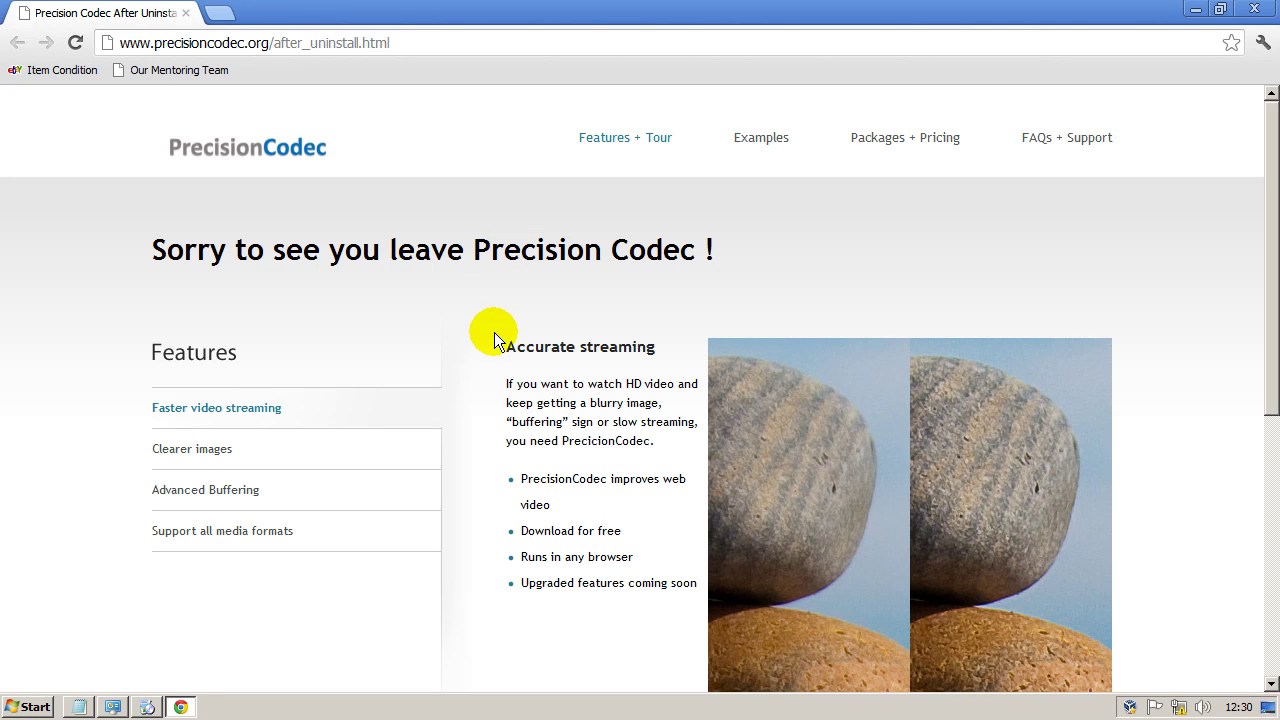
click(1252, 8)
click(775, 417)
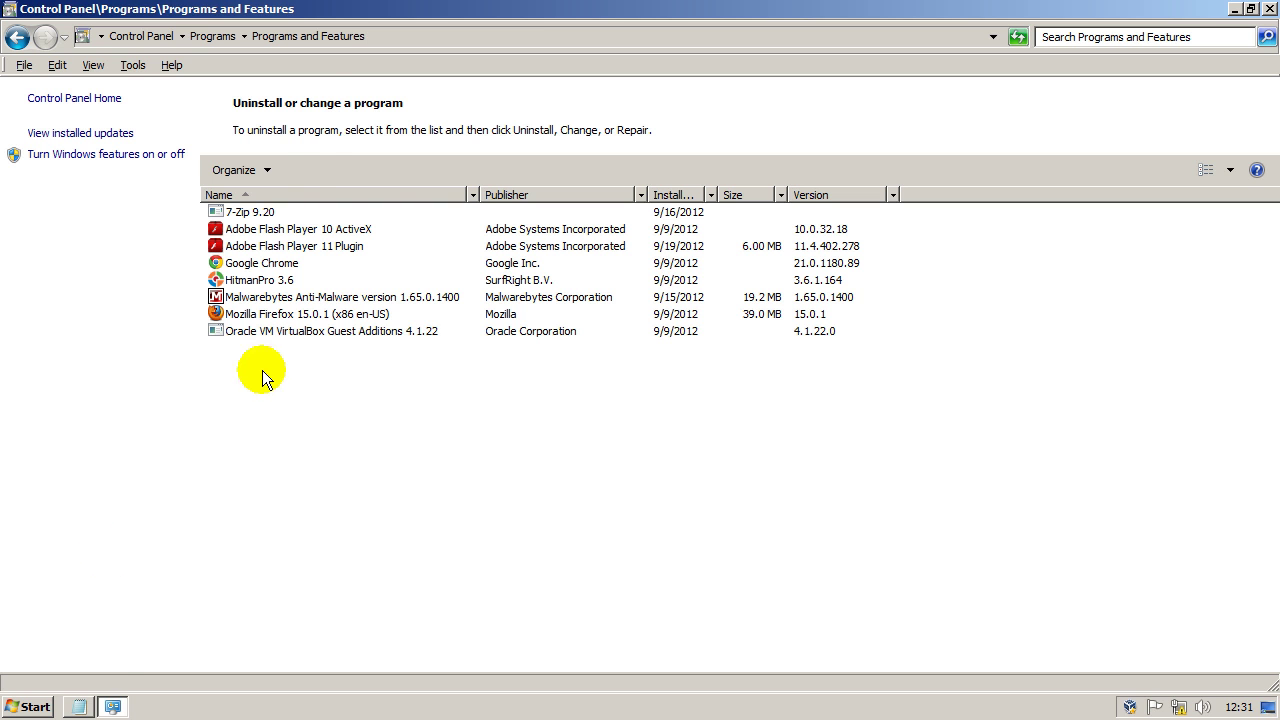
Step: Recheck the Notepad add-on list, then close Programs and Features
click(79, 706)
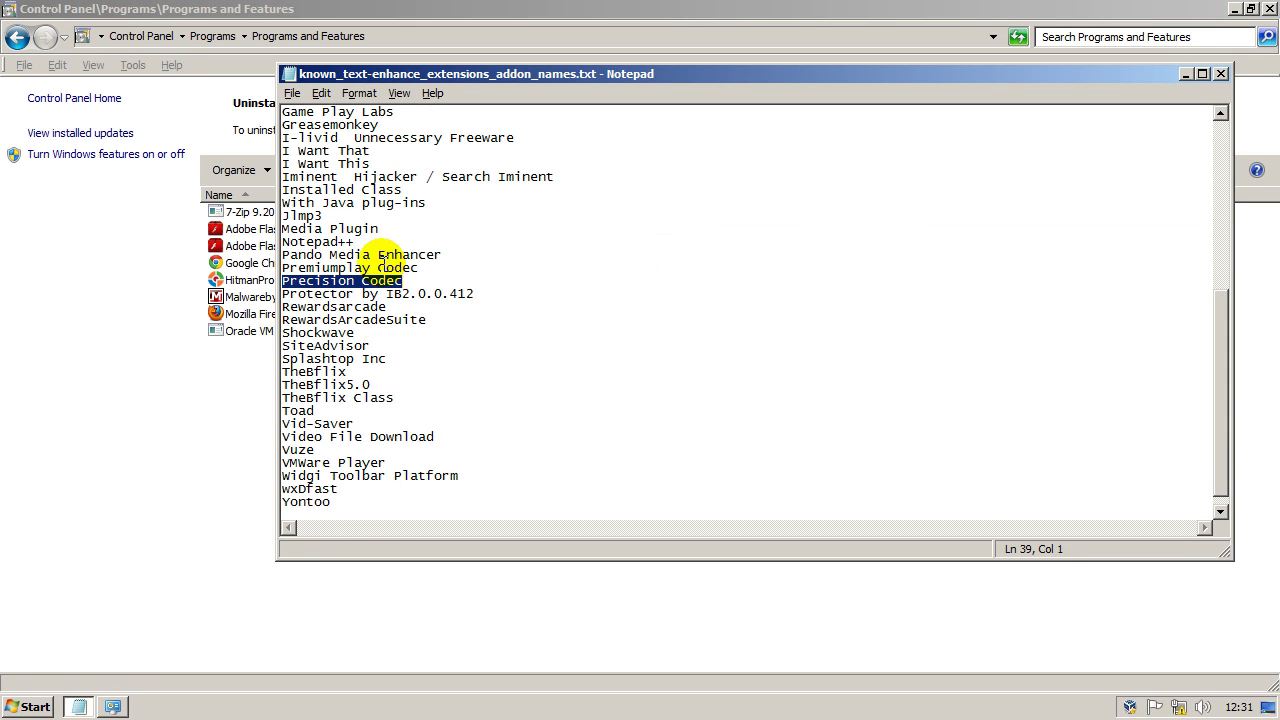
drag(1223, 445, 1232, 232)
click(184, 525)
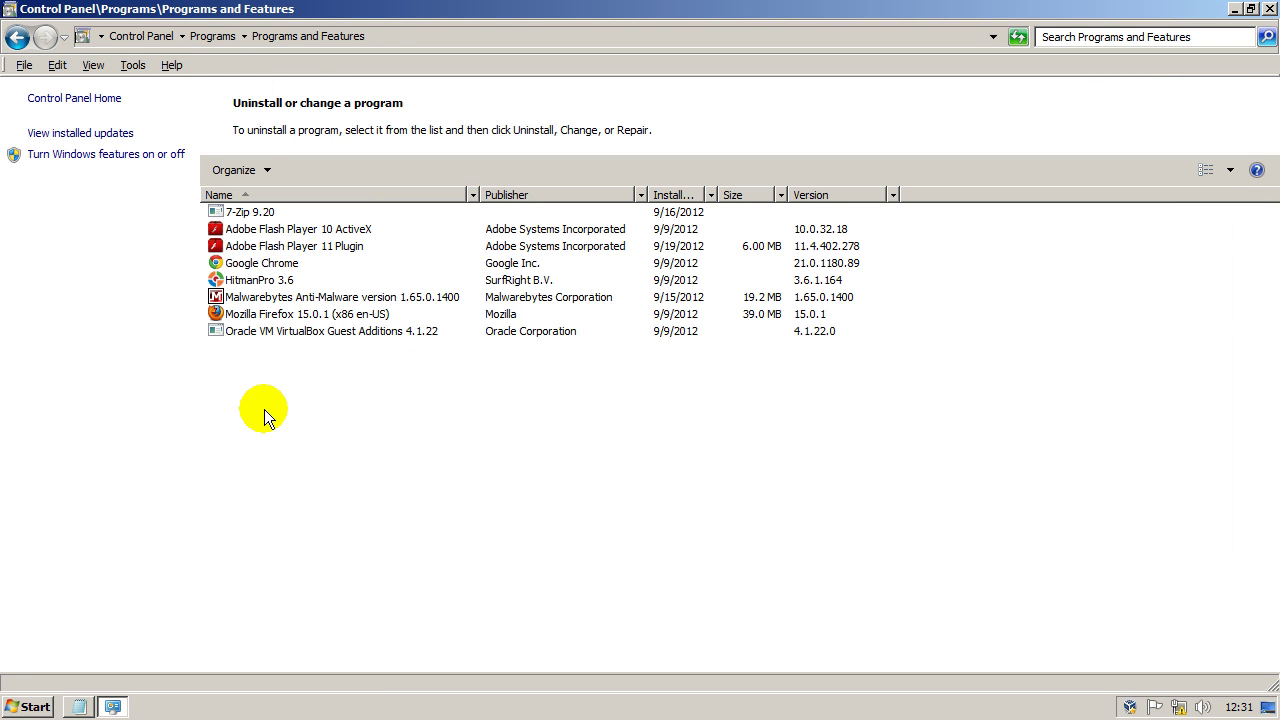
click(1270, 10)
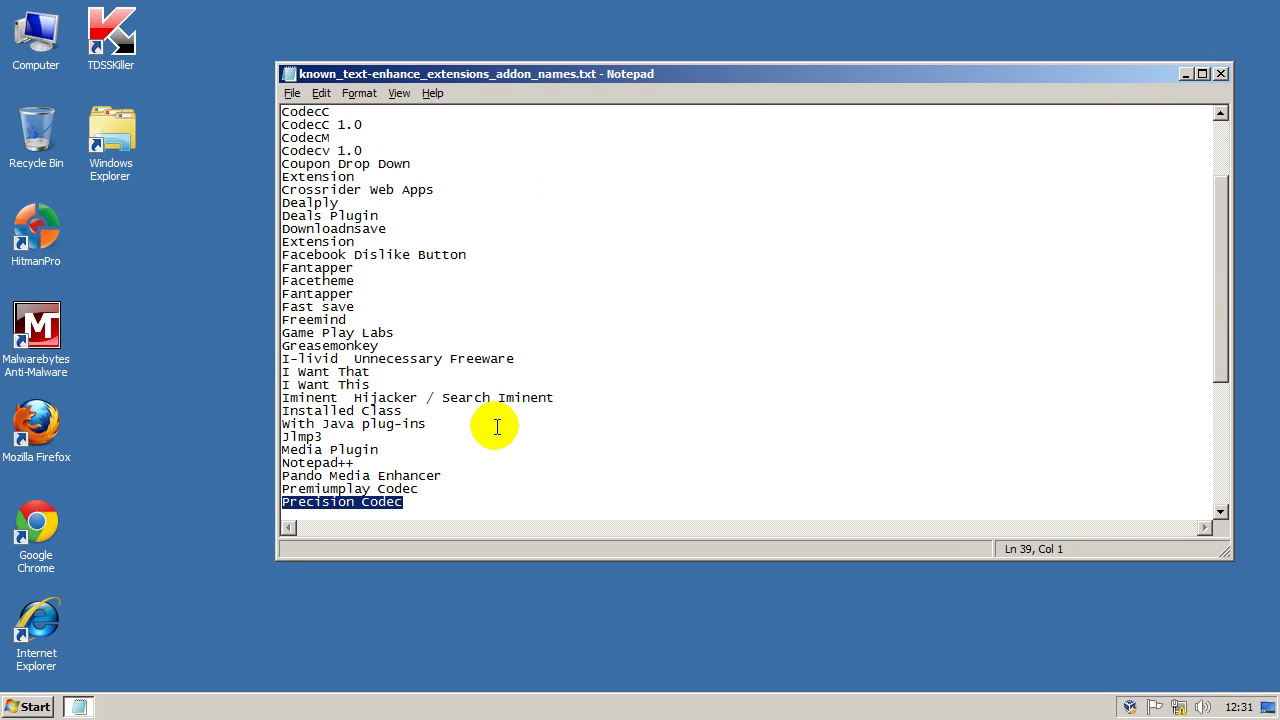
Step: Shift the Notepad window slightly left and reposition a desktop shortcut
drag(600, 77, 555, 86)
click(40, 630)
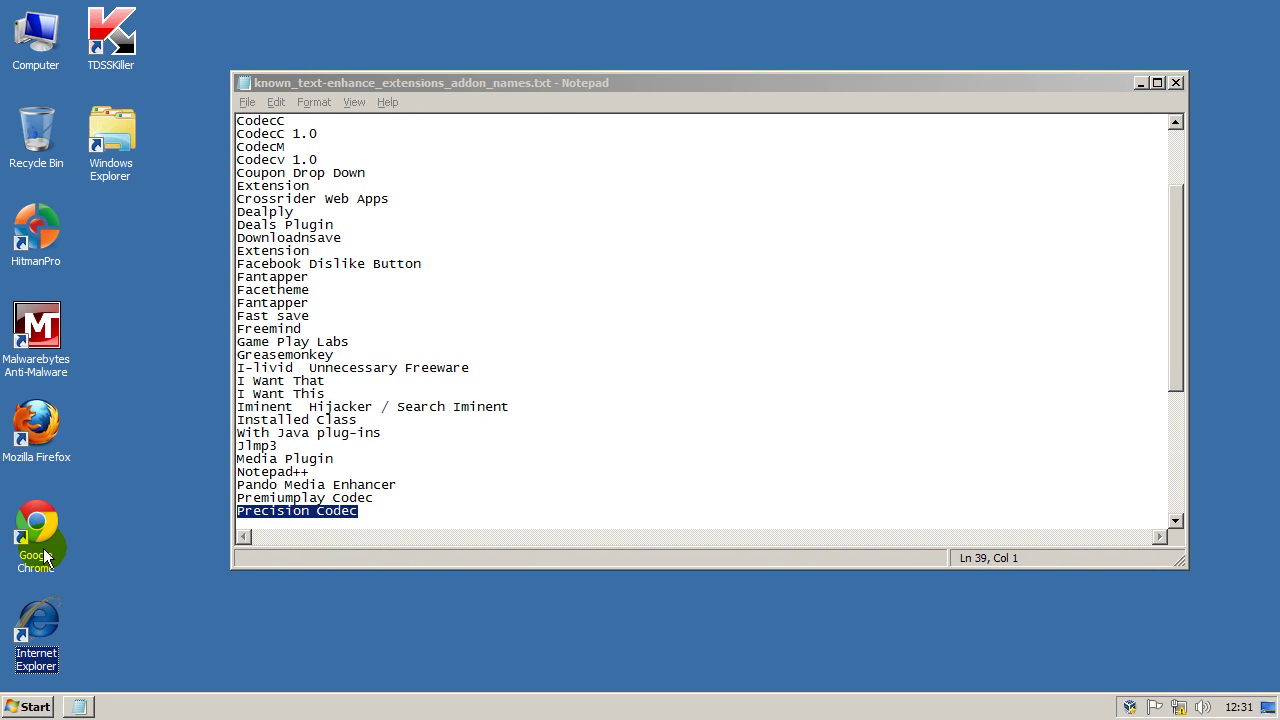
click(44, 557)
drag(44, 557, 41, 463)
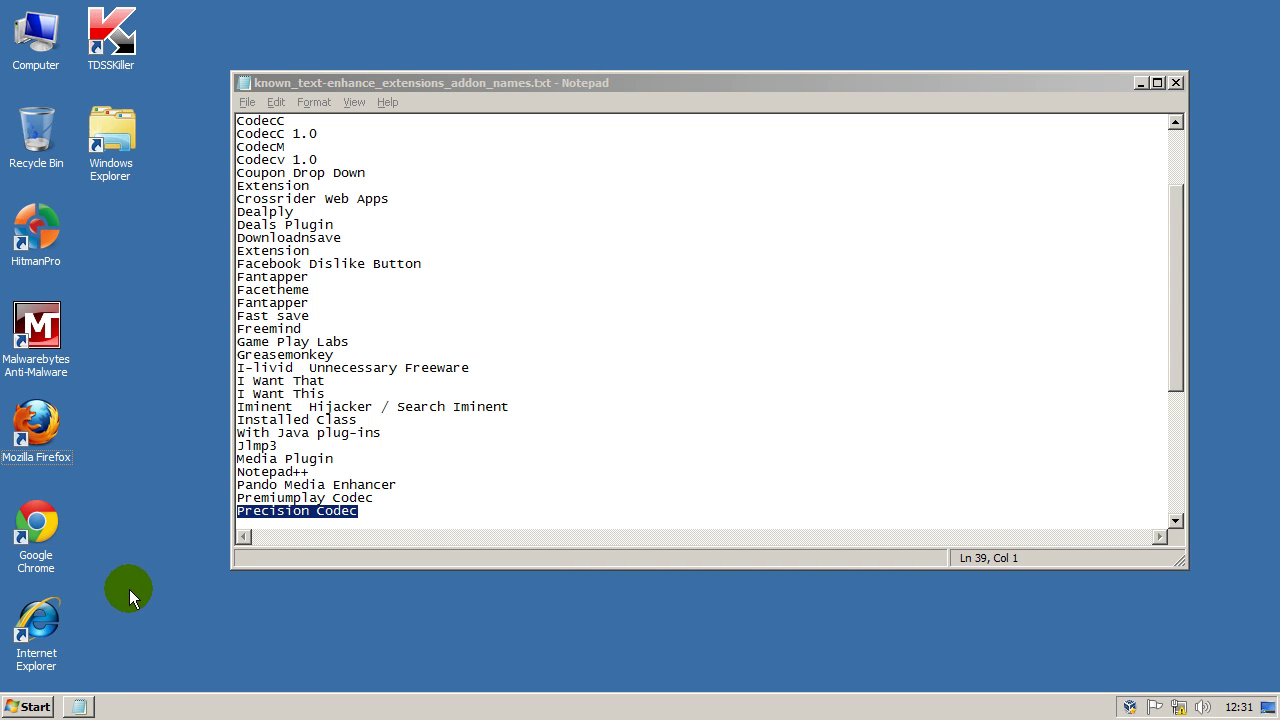
Step: Launch Internet Explorer and delete its temporary internet files, cookies and browsing history
double_click(41, 627)
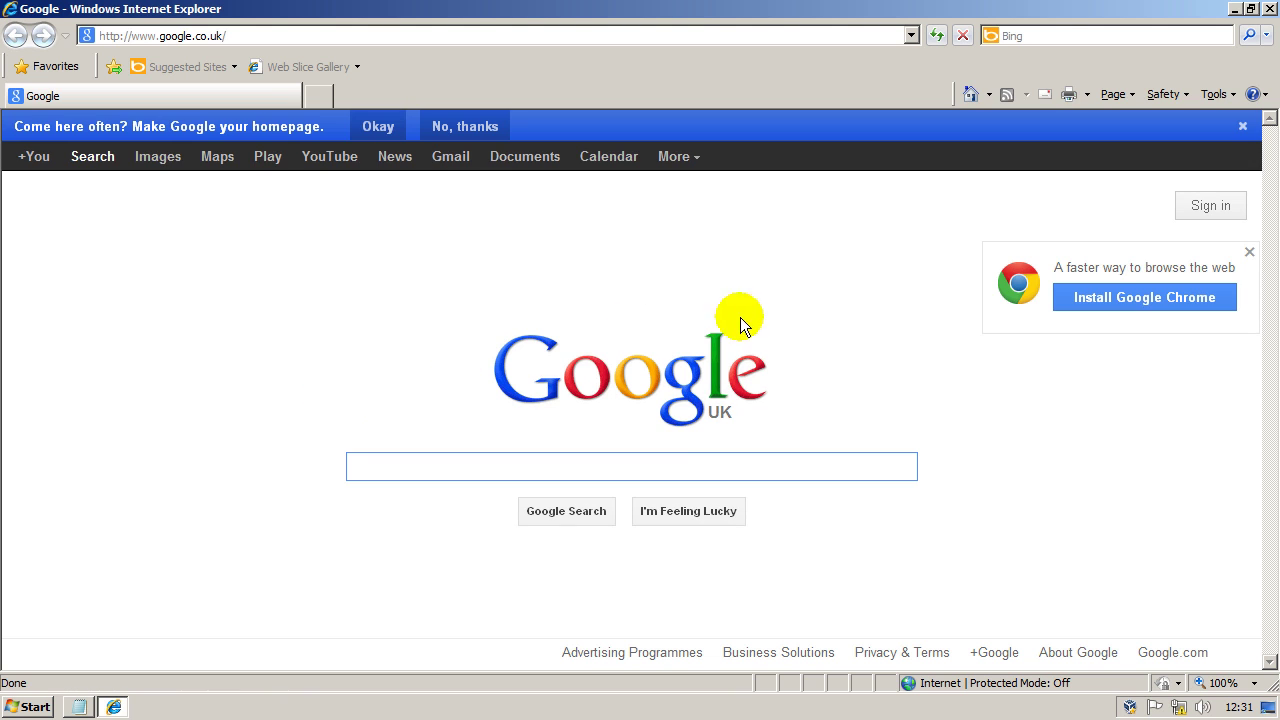
click(1171, 93)
click(1157, 93)
click(1156, 96)
click(1033, 124)
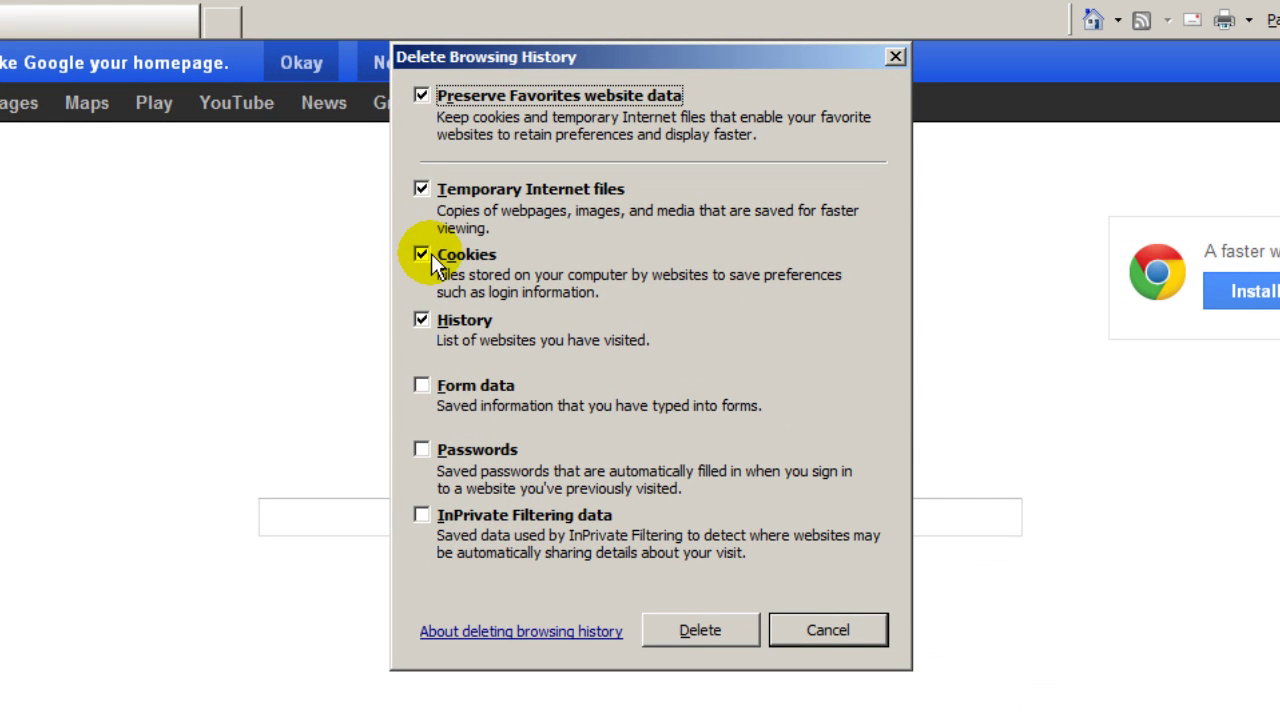
click(421, 254)
click(421, 254)
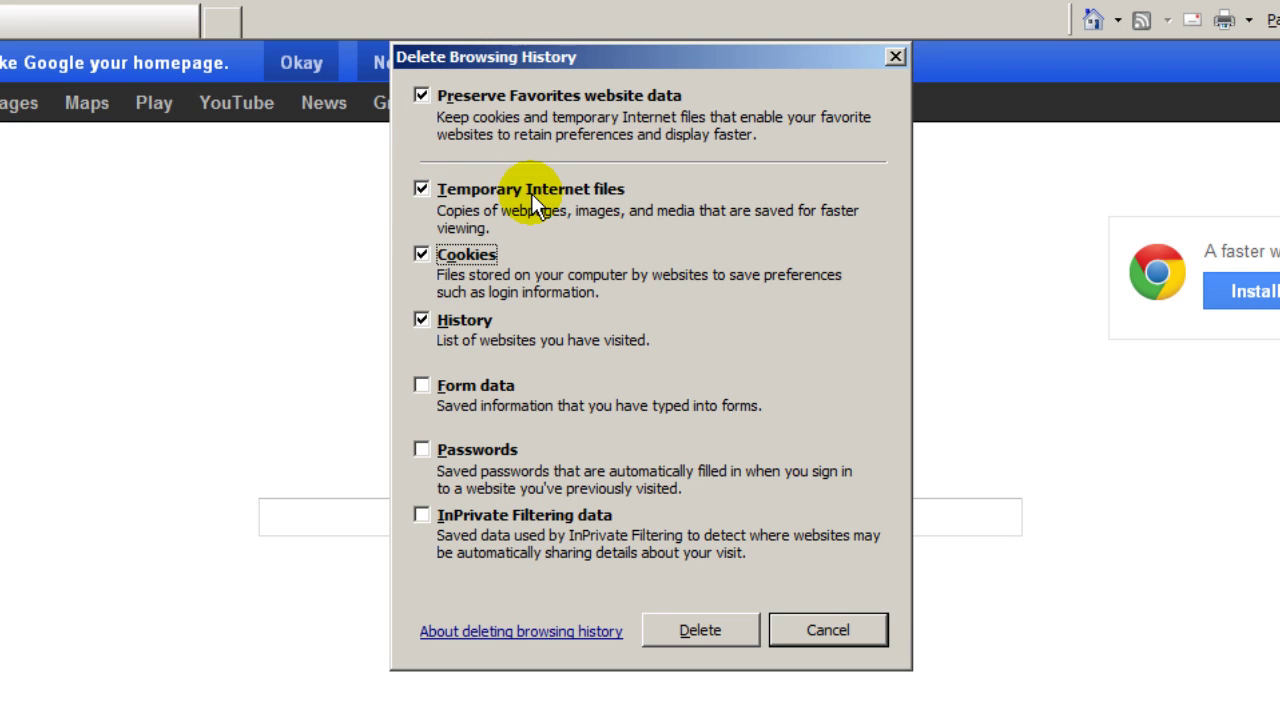
click(700, 630)
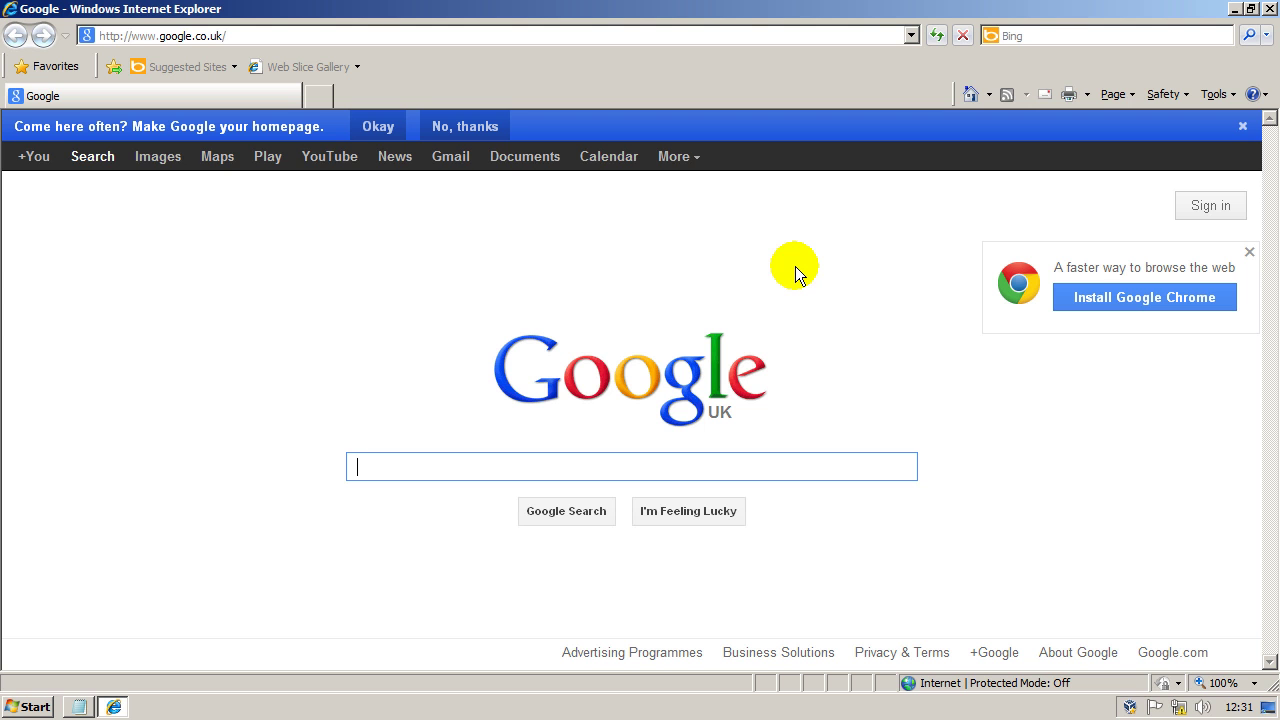
Step: In Manage Add-ons, review search providers, accelerators, InPrivate Filtering and toolbars and extensions
click(1233, 98)
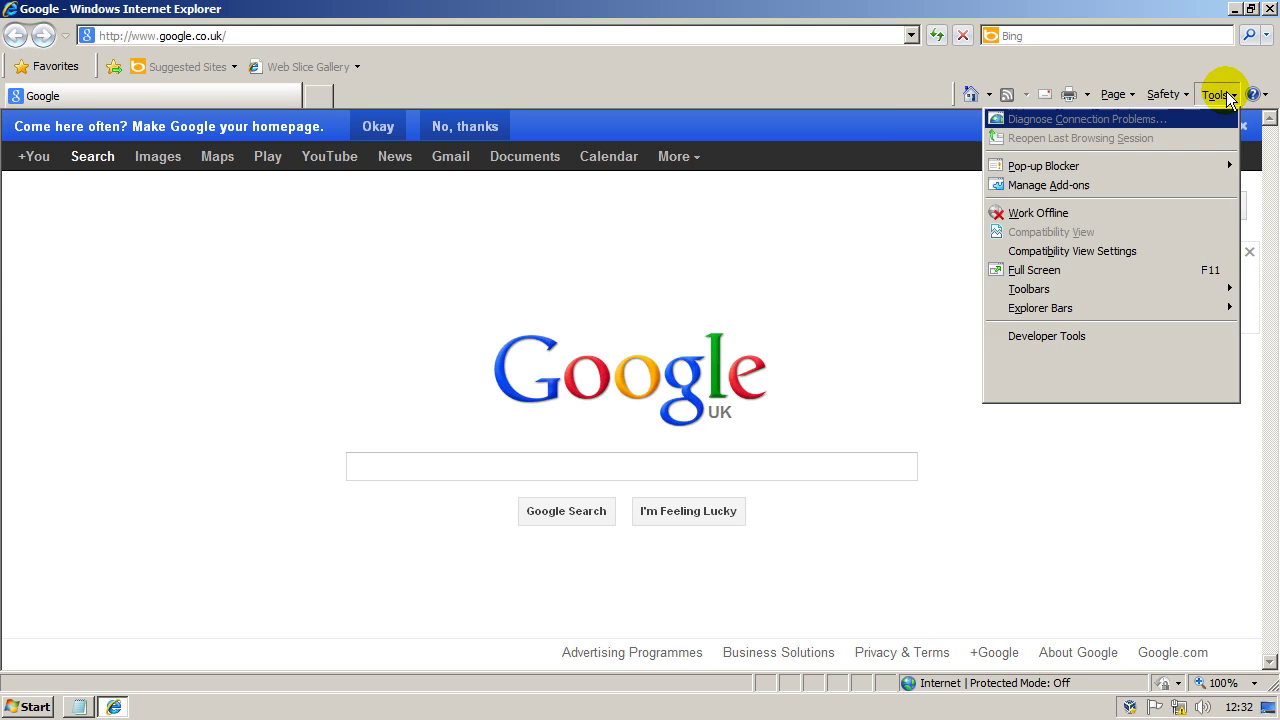
click(1066, 190)
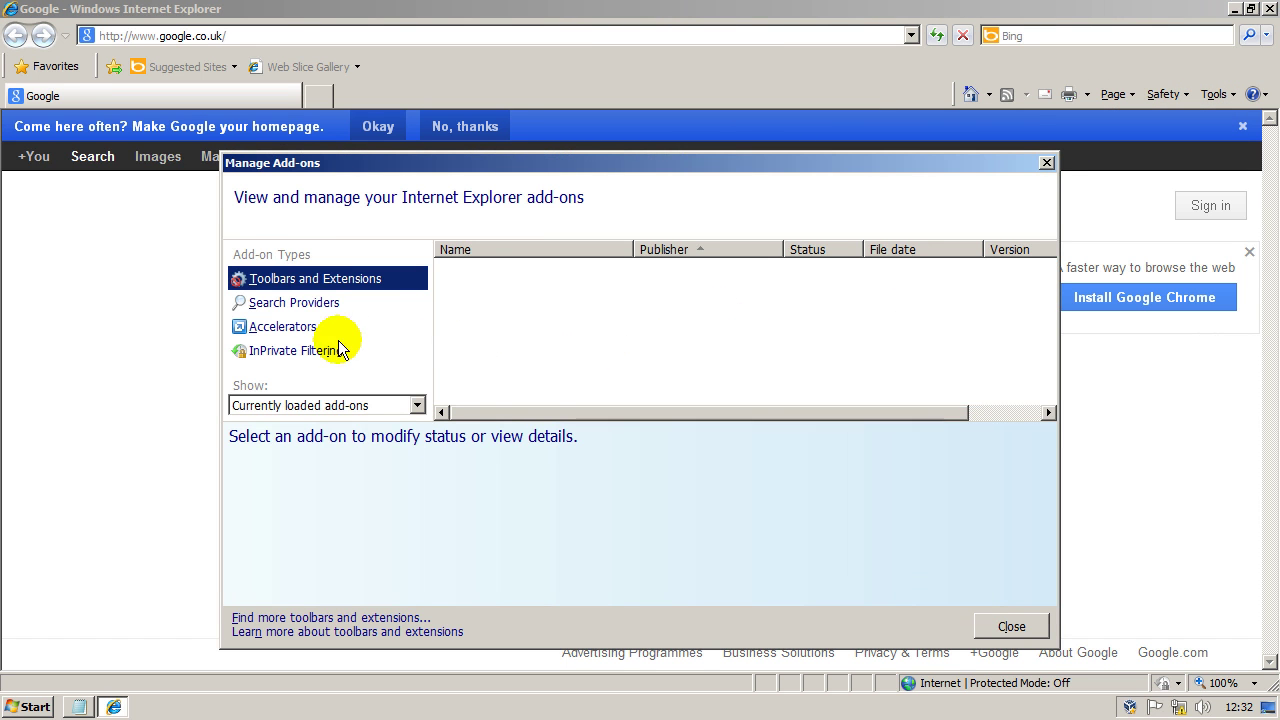
click(320, 303)
click(309, 328)
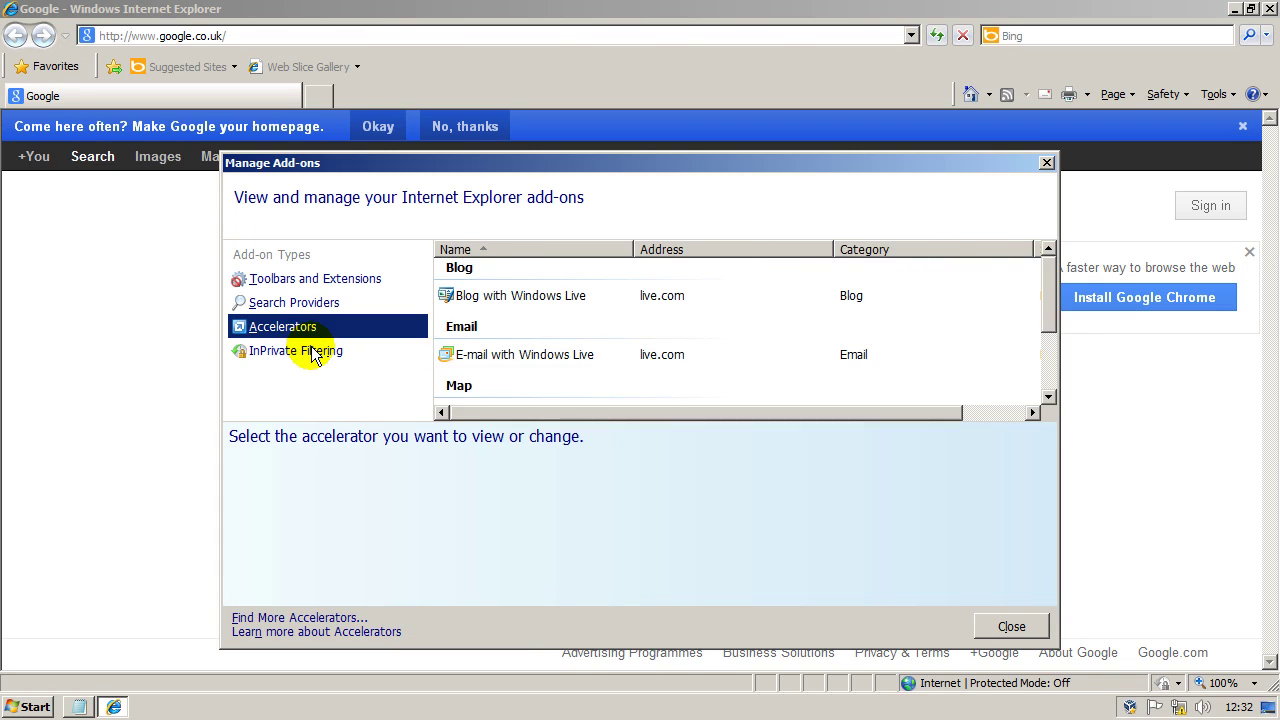
click(318, 352)
click(320, 279)
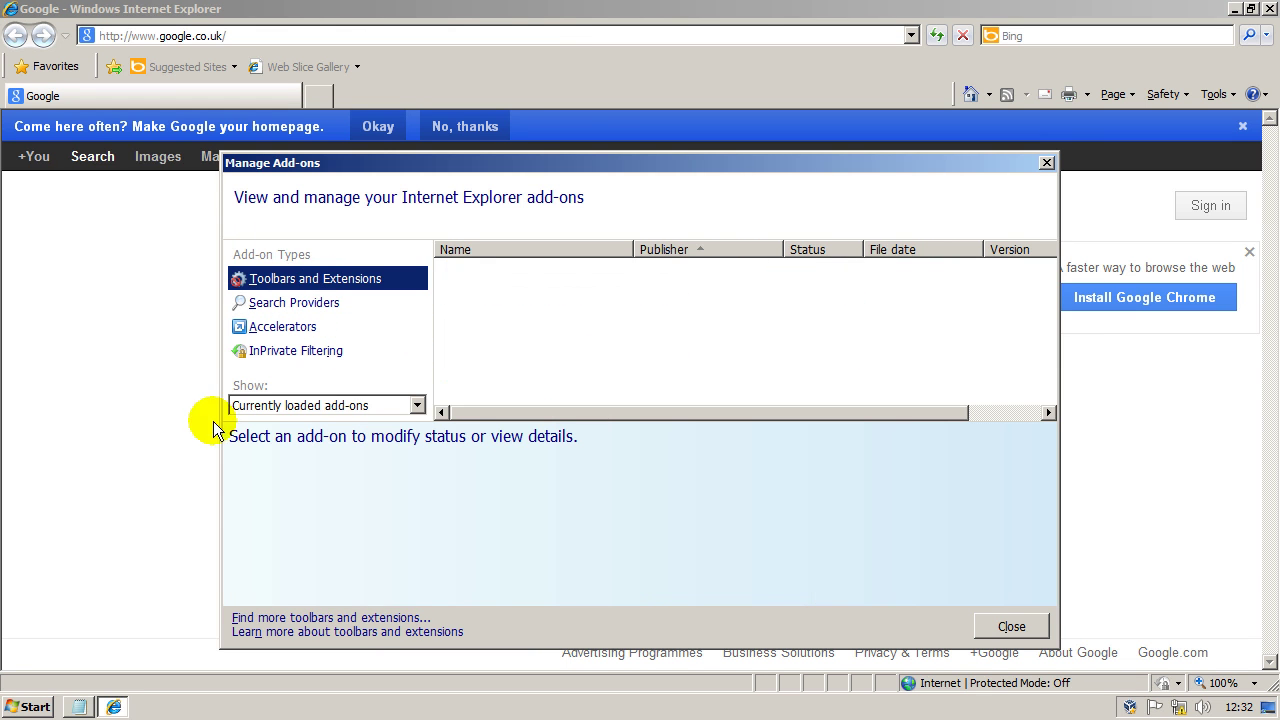
Step: Confirm no listed adware extensions are loaded against the Notepad names, then close Internet Explorer
click(79, 707)
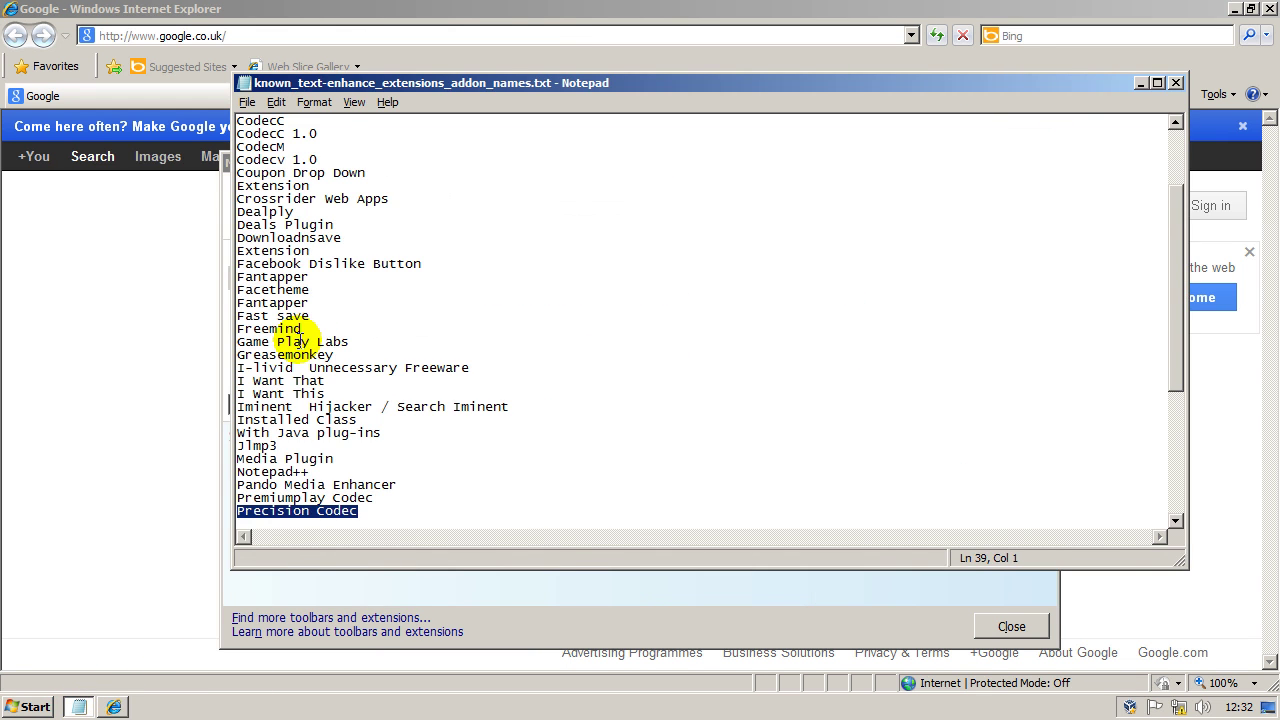
click(288, 315)
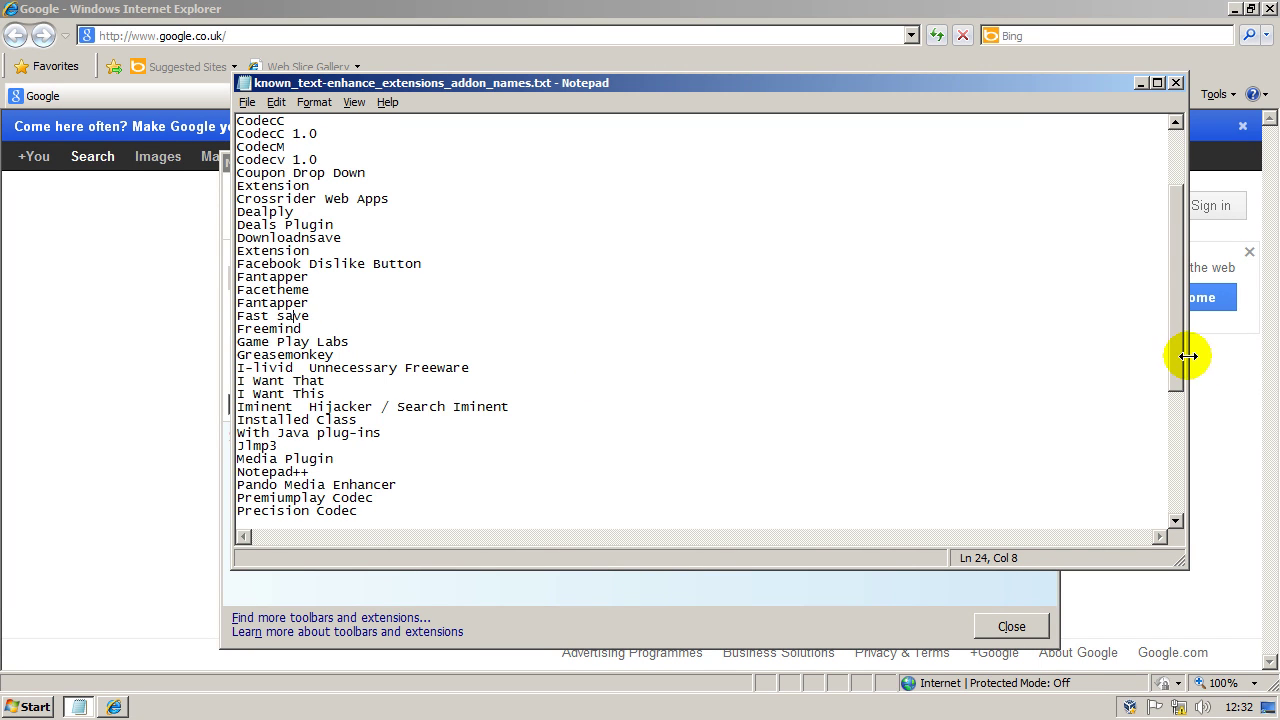
scroll(1183, 355, up, 3)
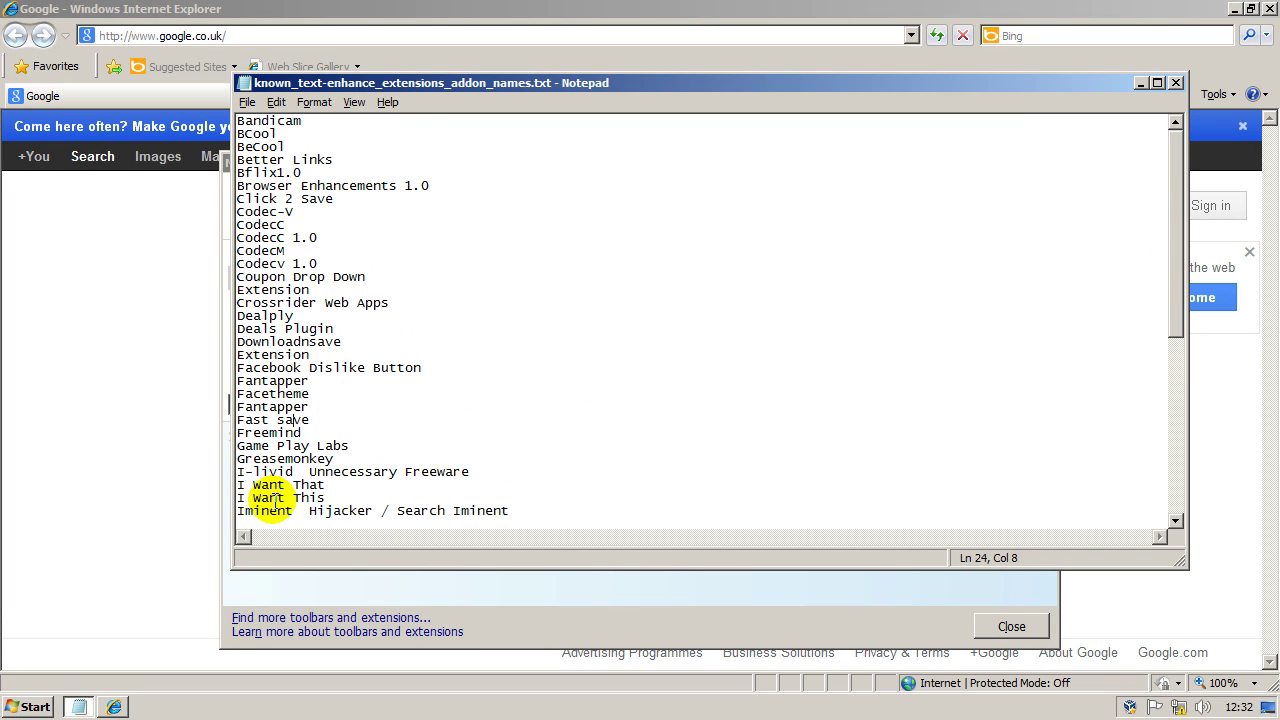
scroll(408, 400, down, 6)
scroll(285, 486, down, 3)
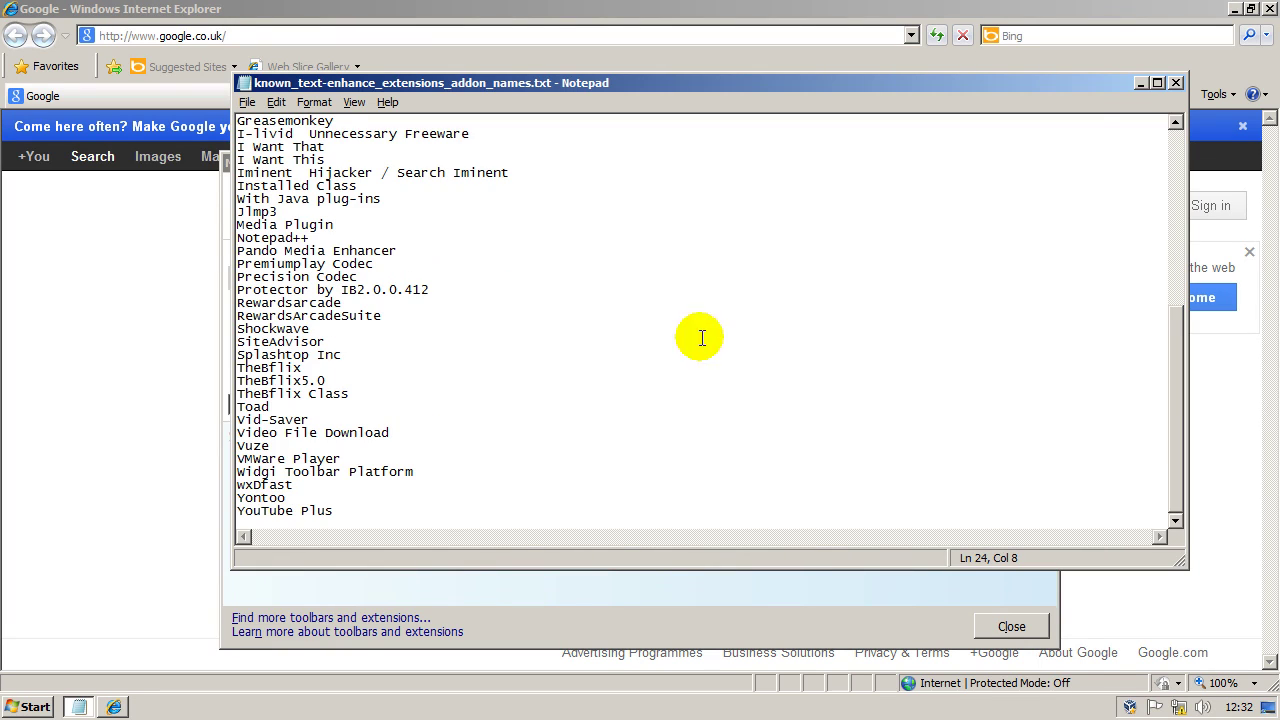
click(1140, 82)
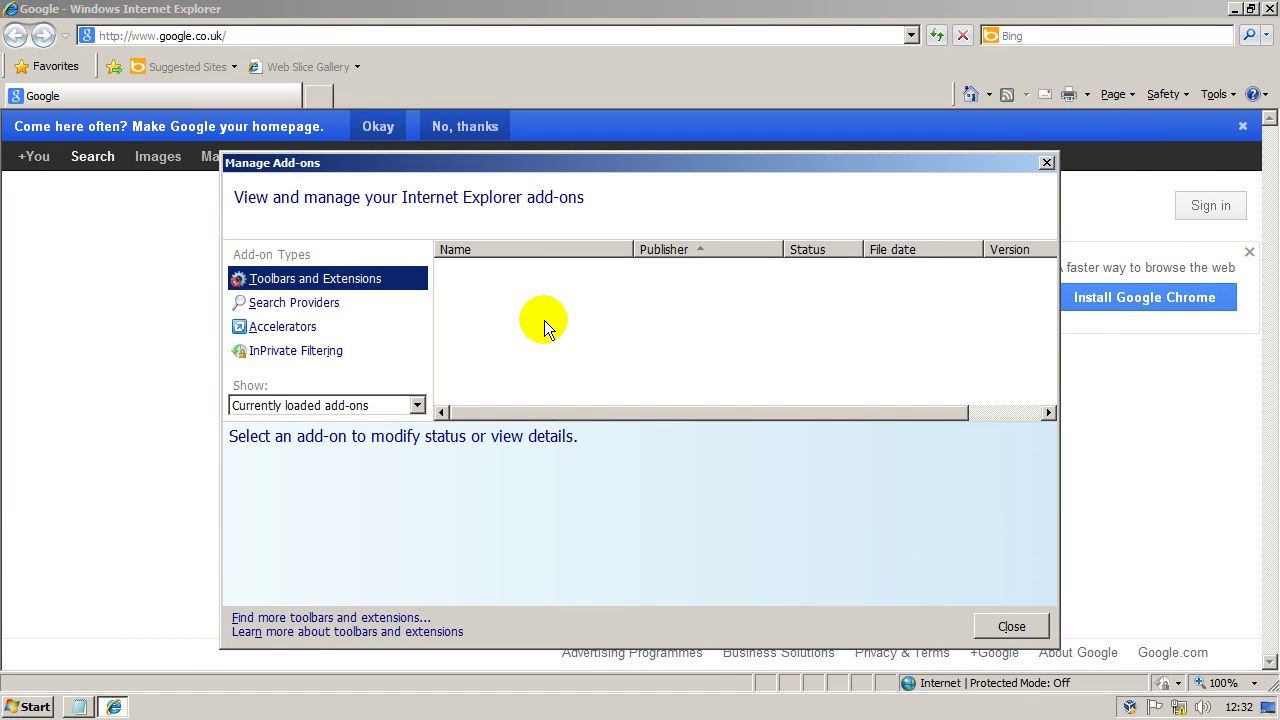
click(480, 380)
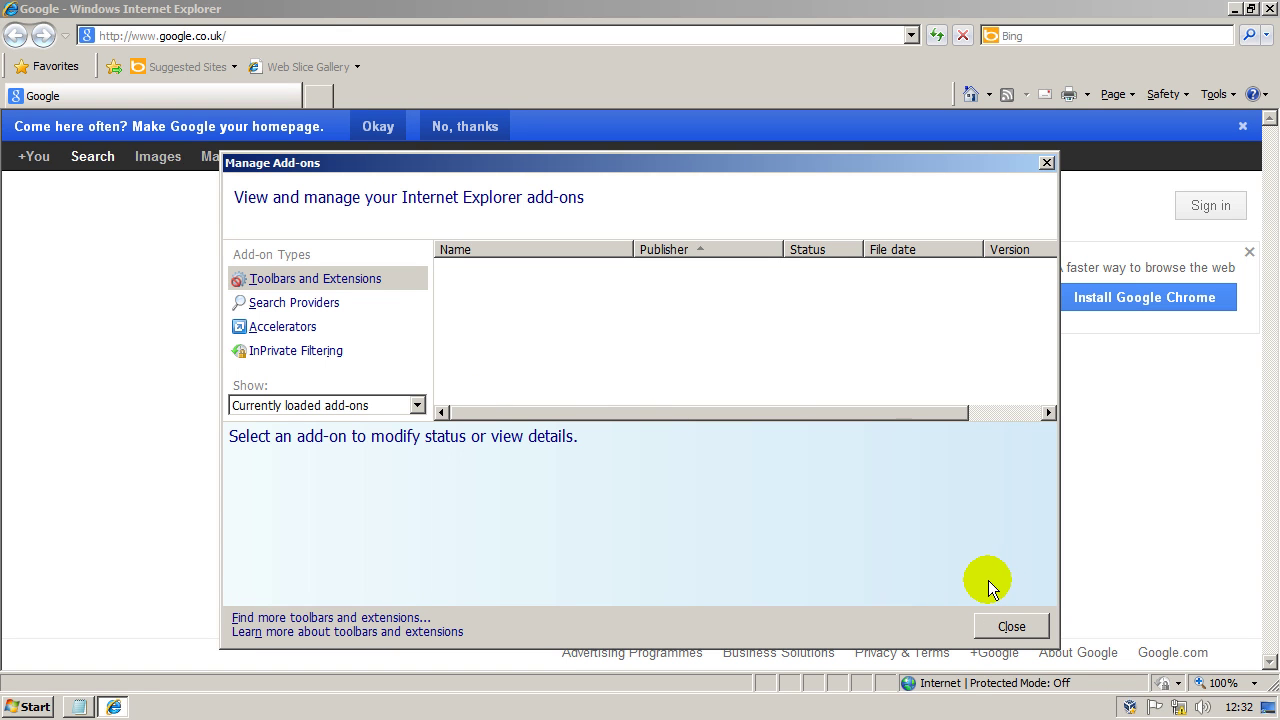
click(1047, 163)
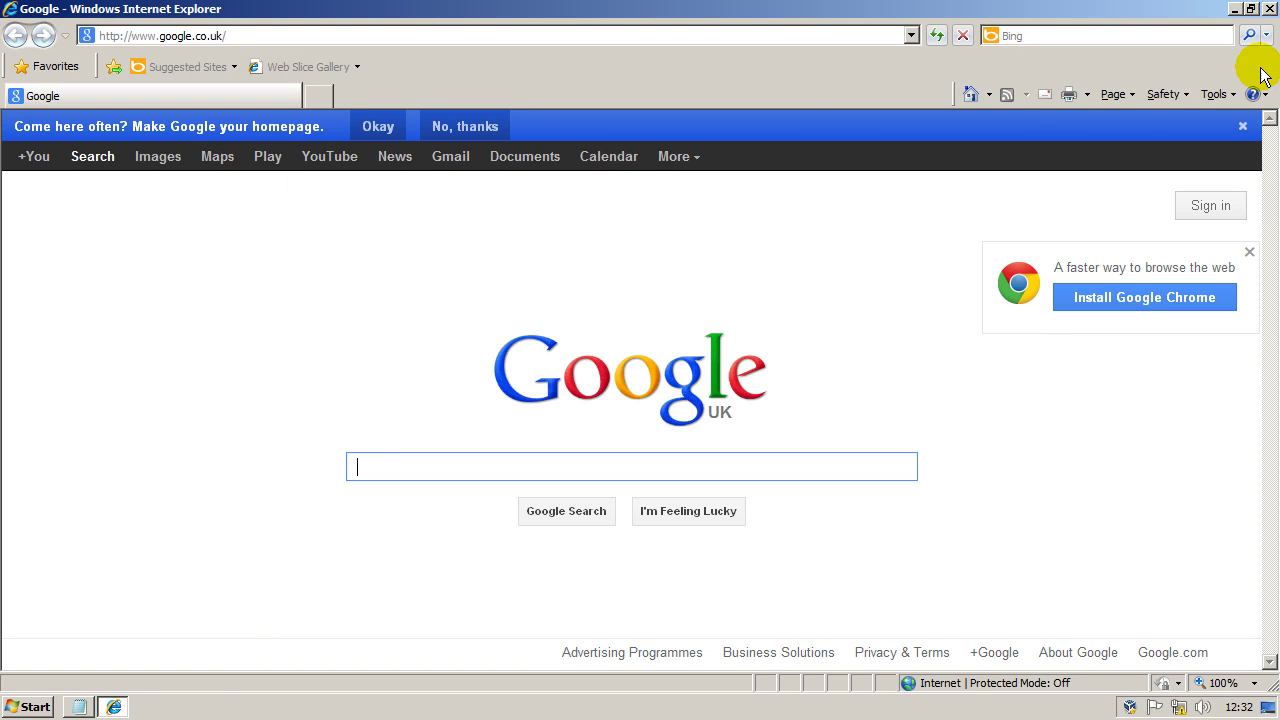
click(1268, 9)
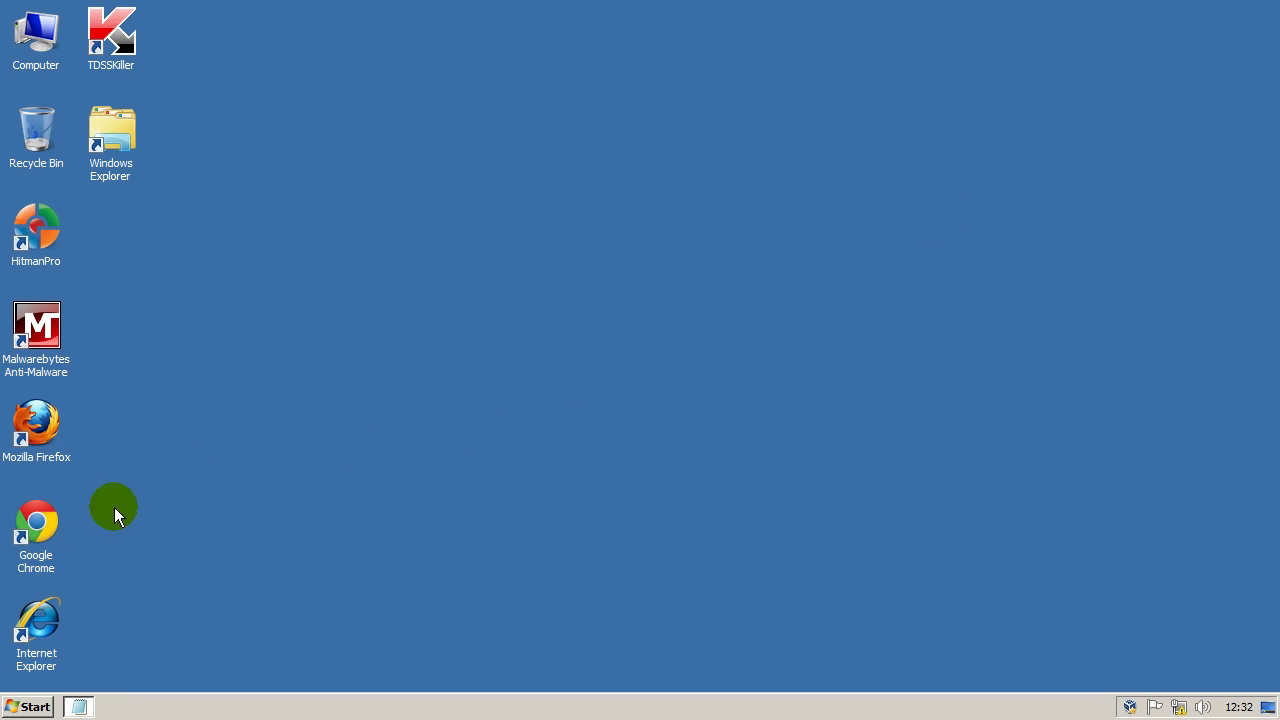
Step: Launch Firefox and clear all history, cookies, cache and active logins for the Everything time range
double_click(40, 434)
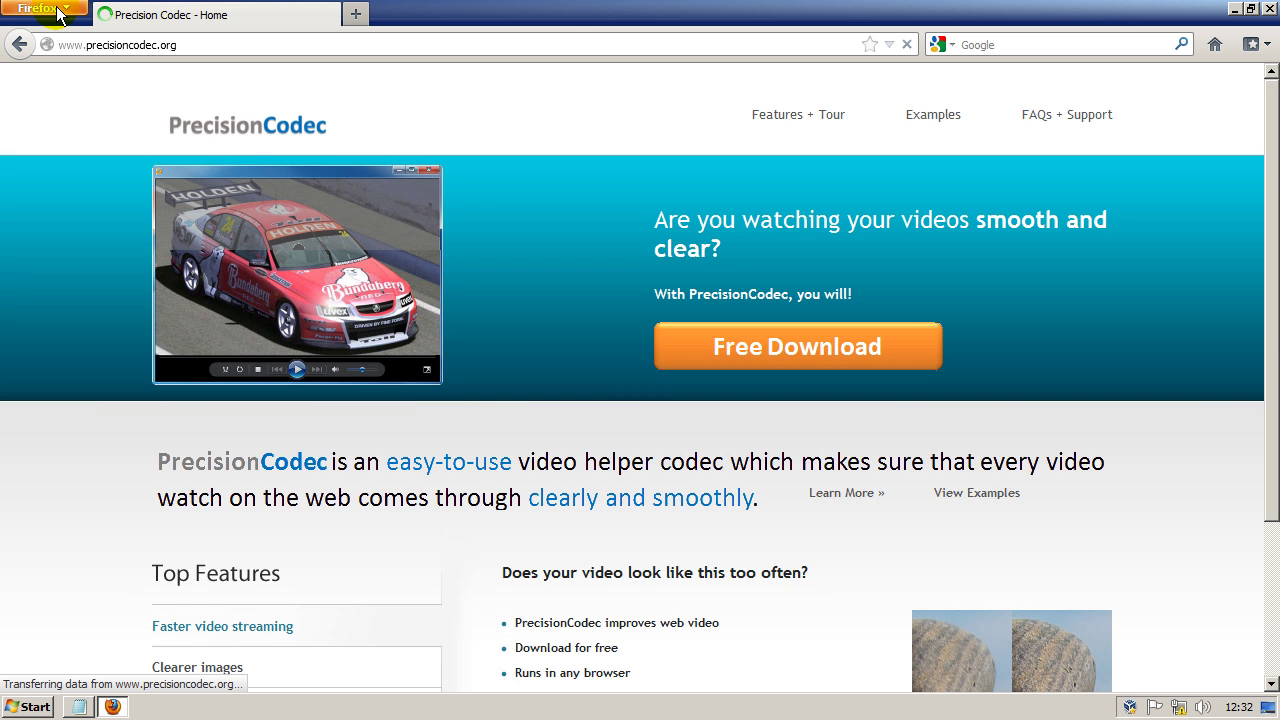
click(57, 9)
click(57, 9)
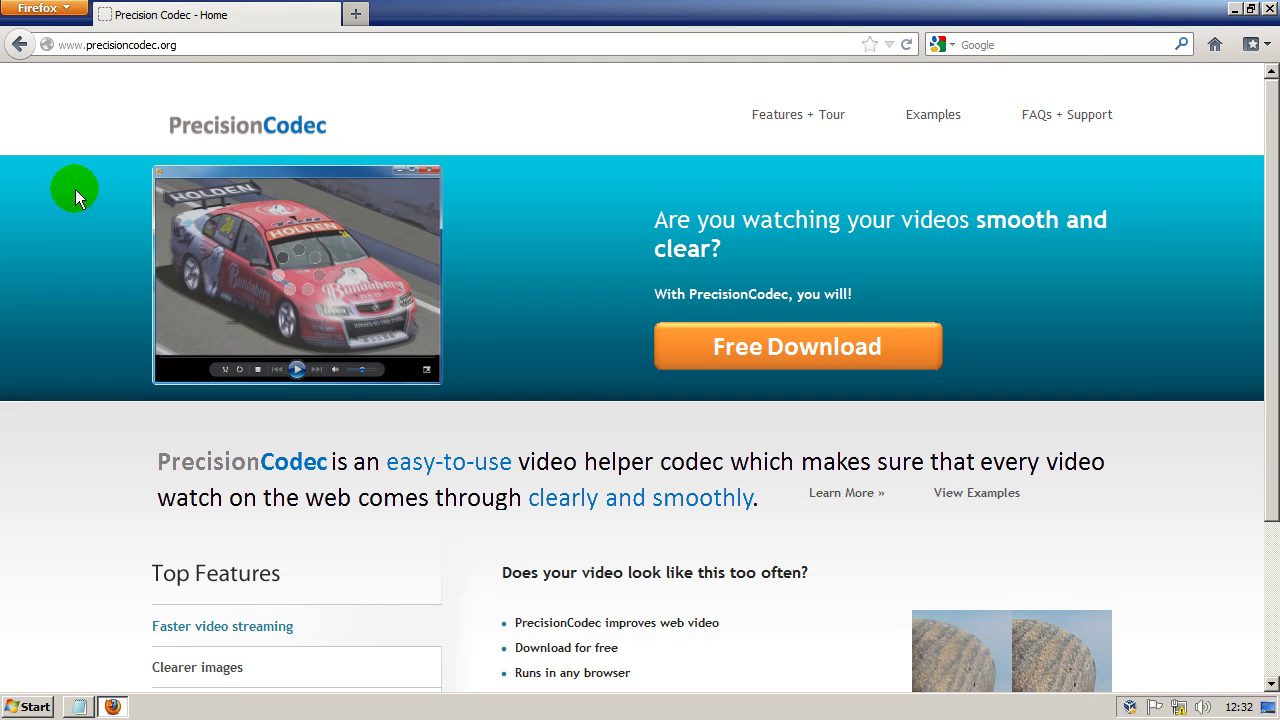
click(52, 10)
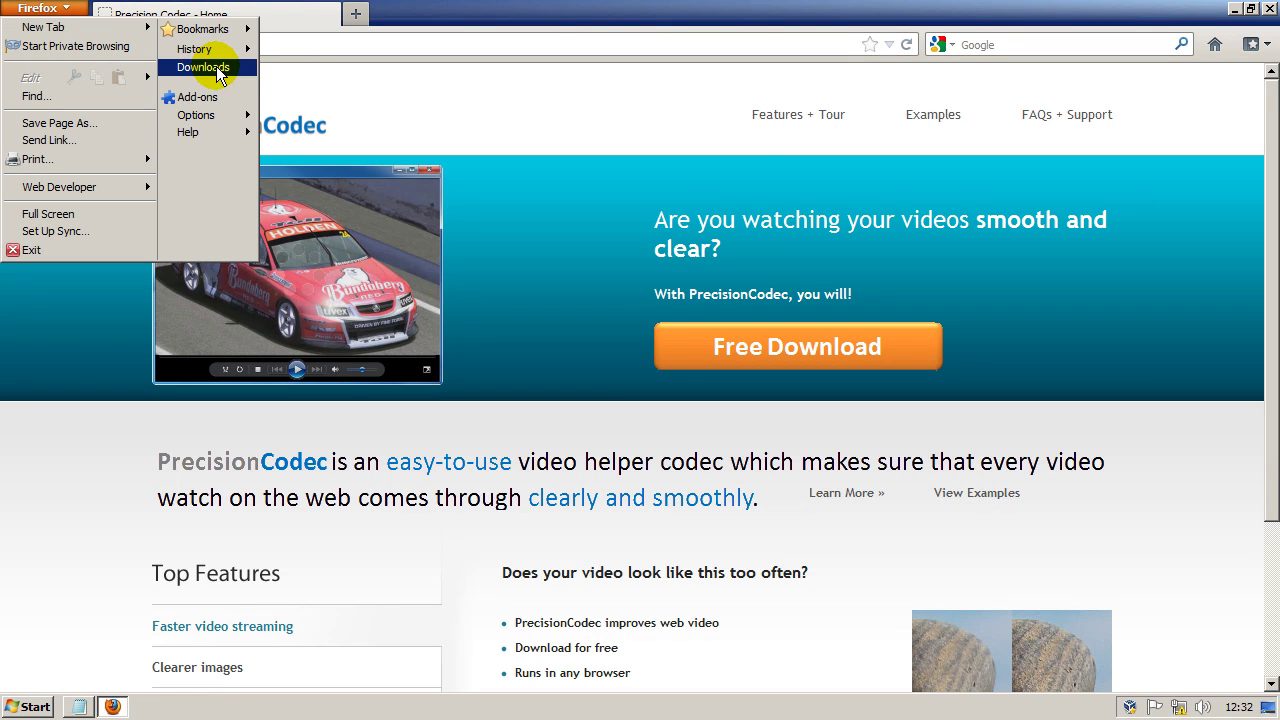
mouse_move(208, 50)
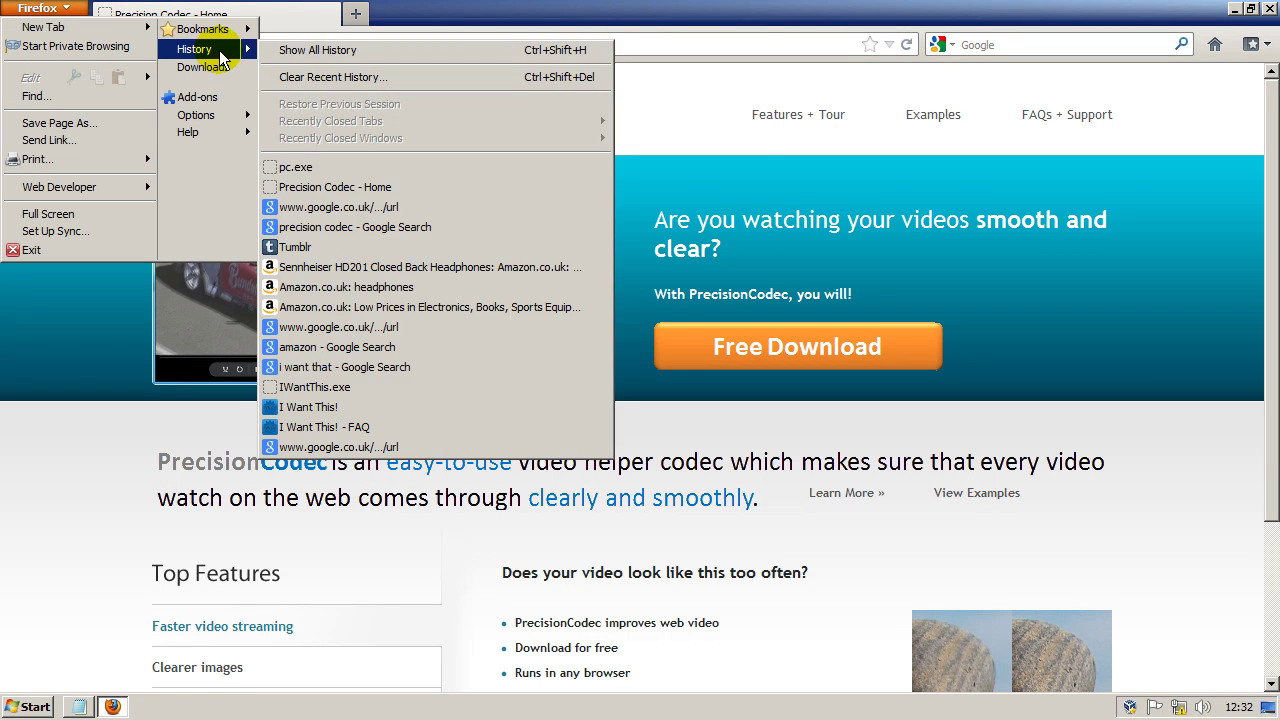
click(351, 77)
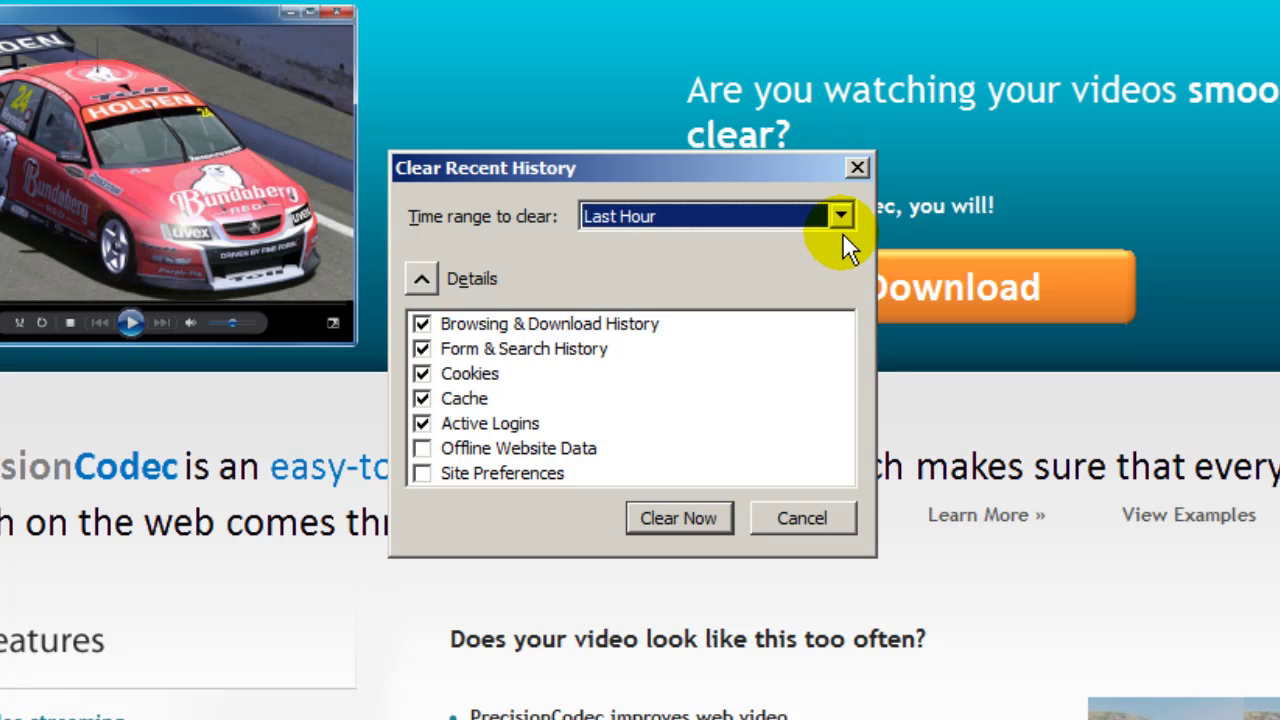
click(842, 228)
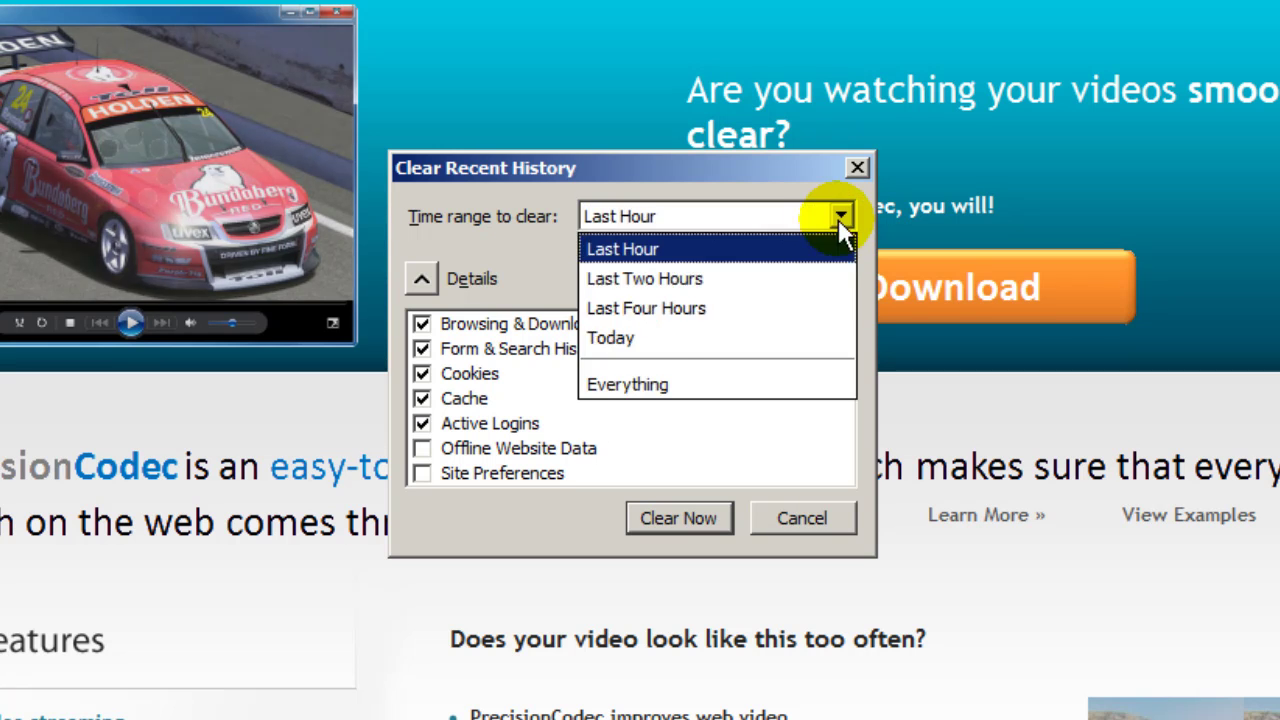
click(643, 393)
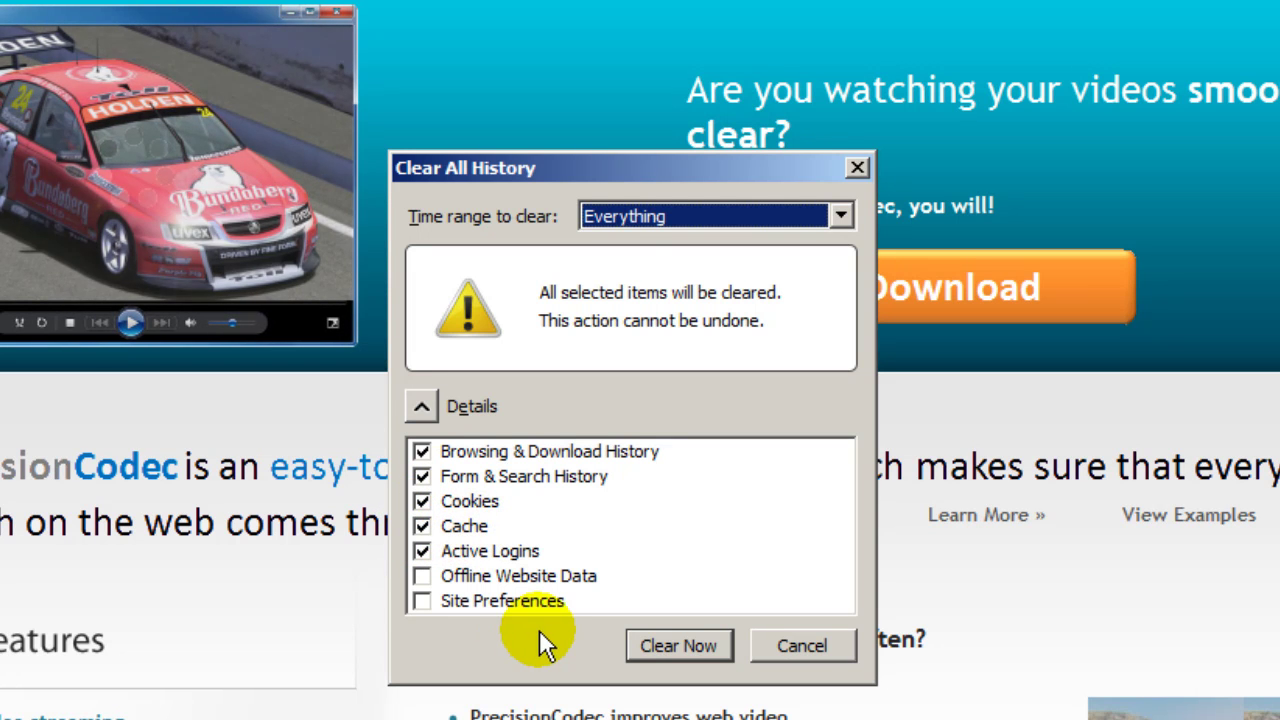
click(684, 646)
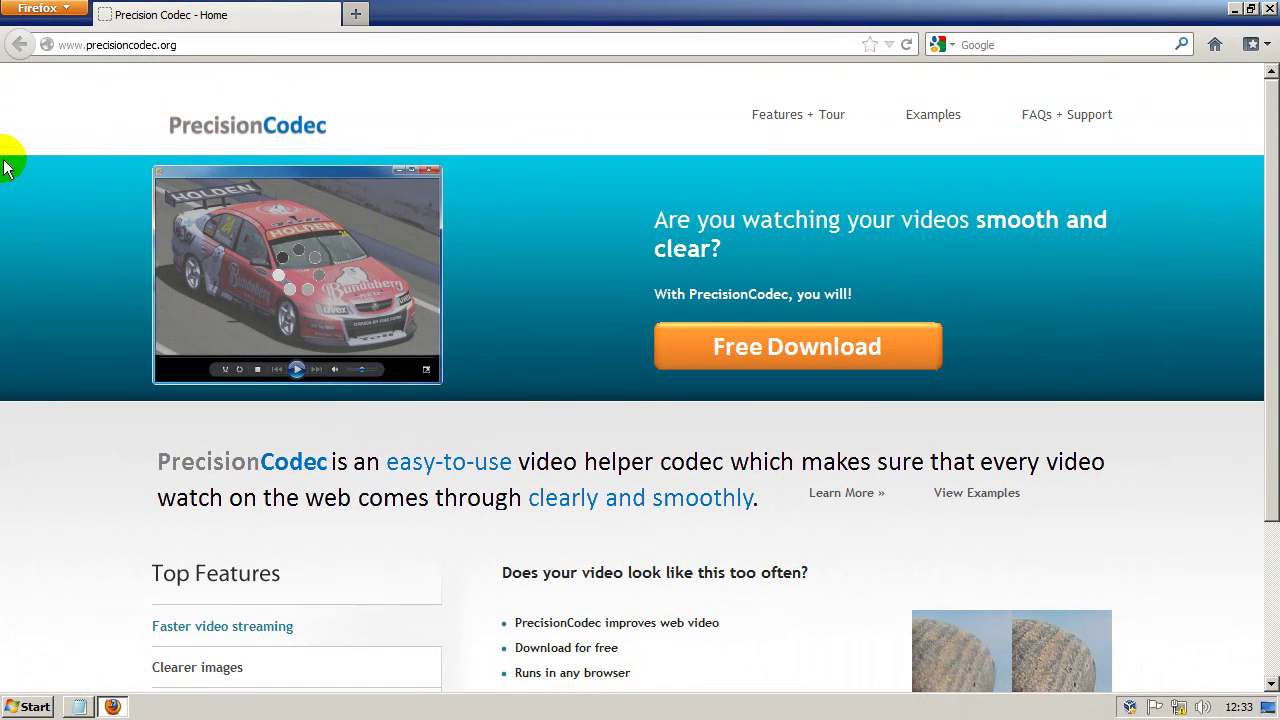
Step: Verify Firefox's Add-ons Manager shows no extensions, then close Firefox from the PrecisionCodec home tab
click(48, 14)
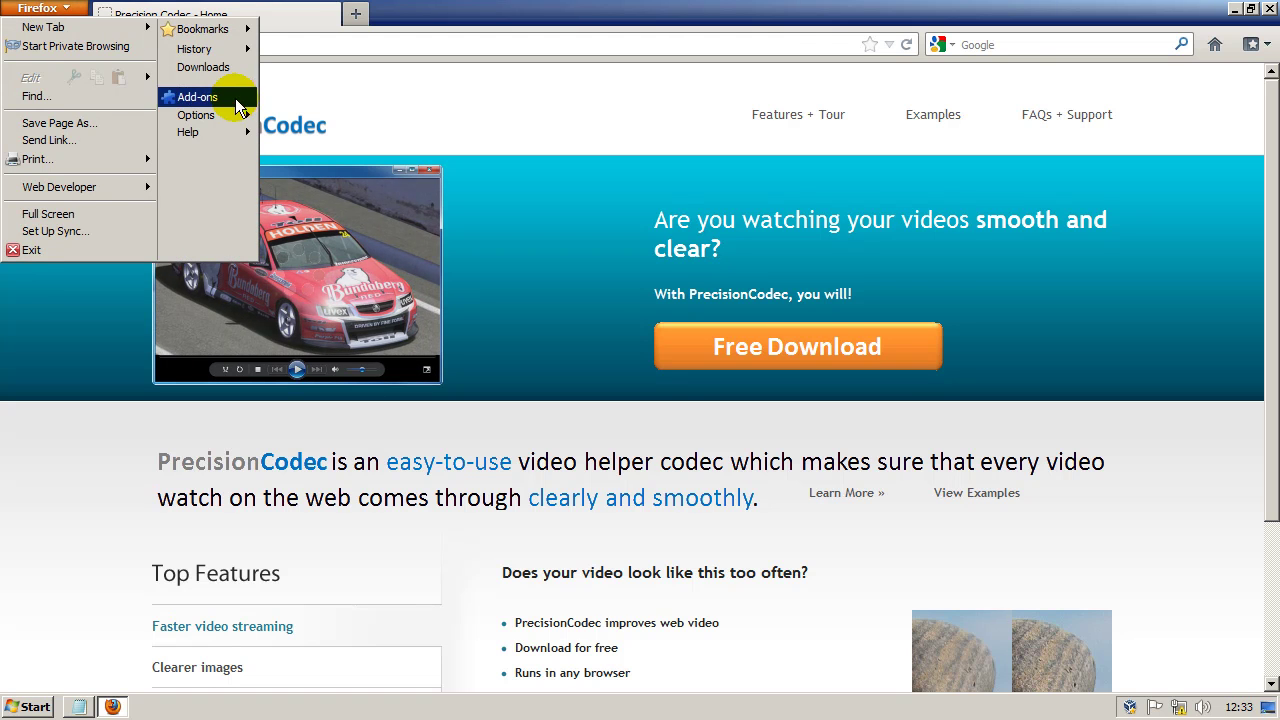
click(240, 98)
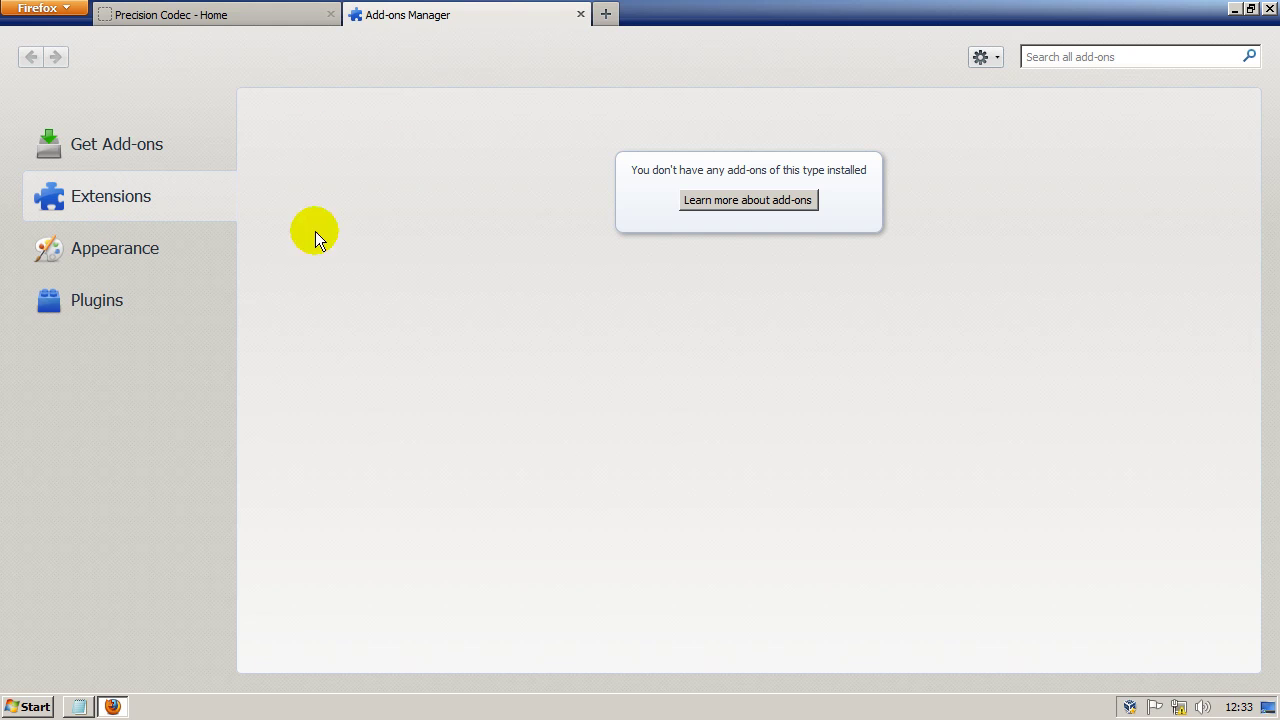
click(79, 706)
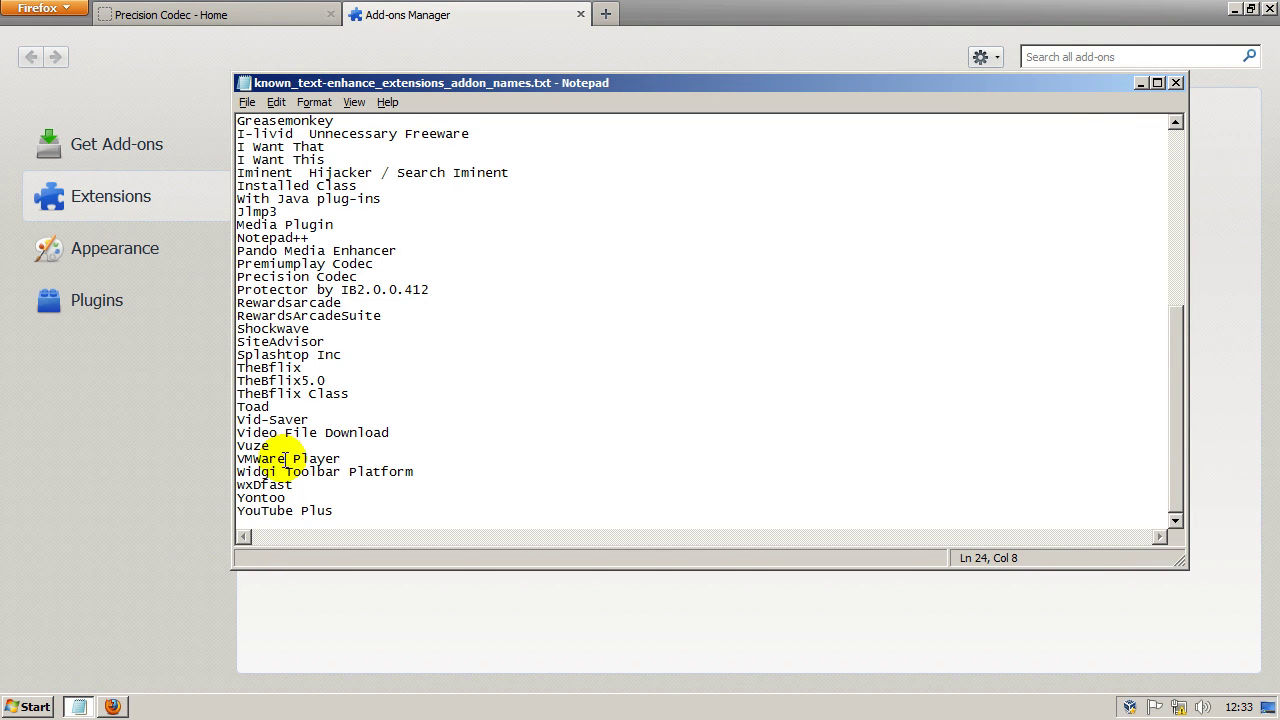
click(1136, 83)
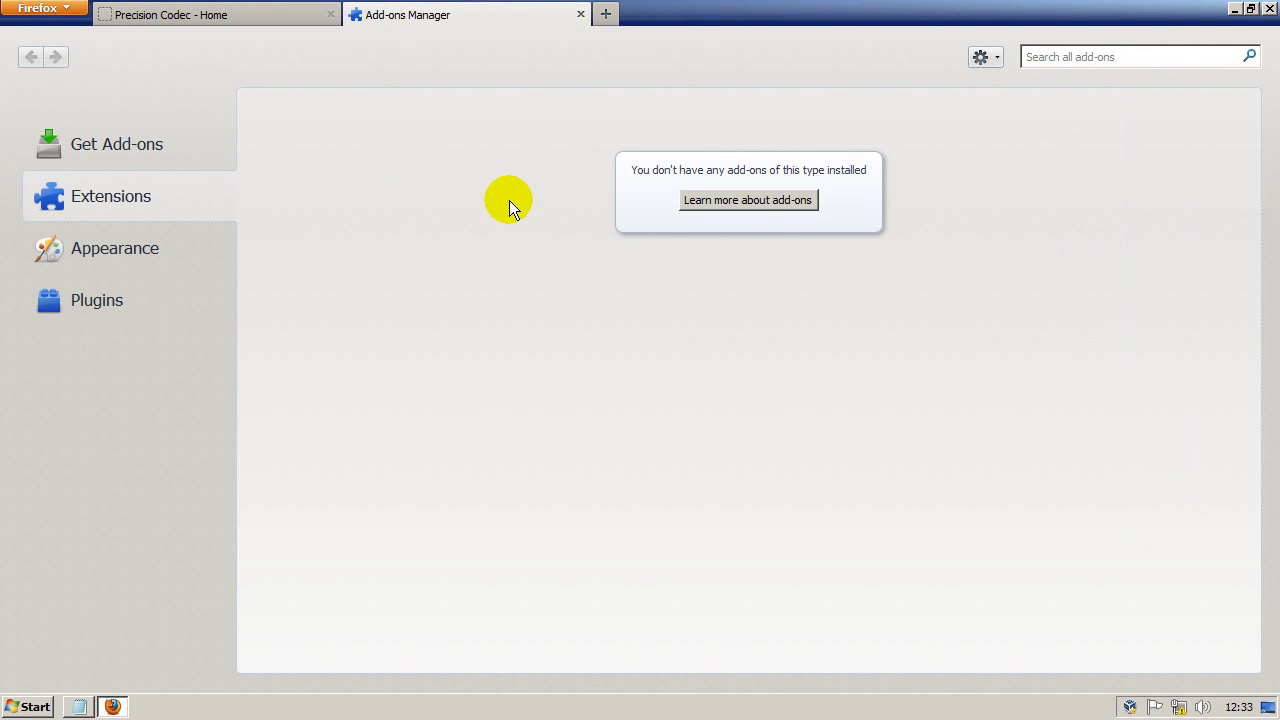
click(226, 12)
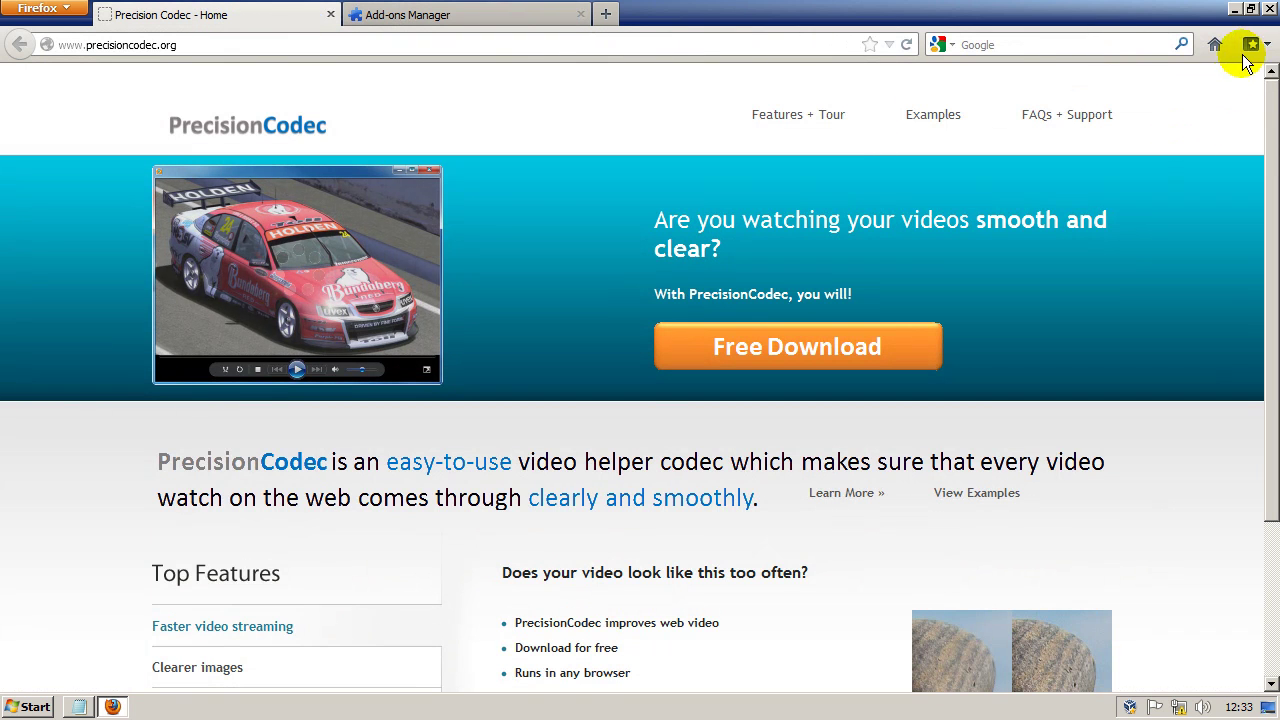
click(1266, 10)
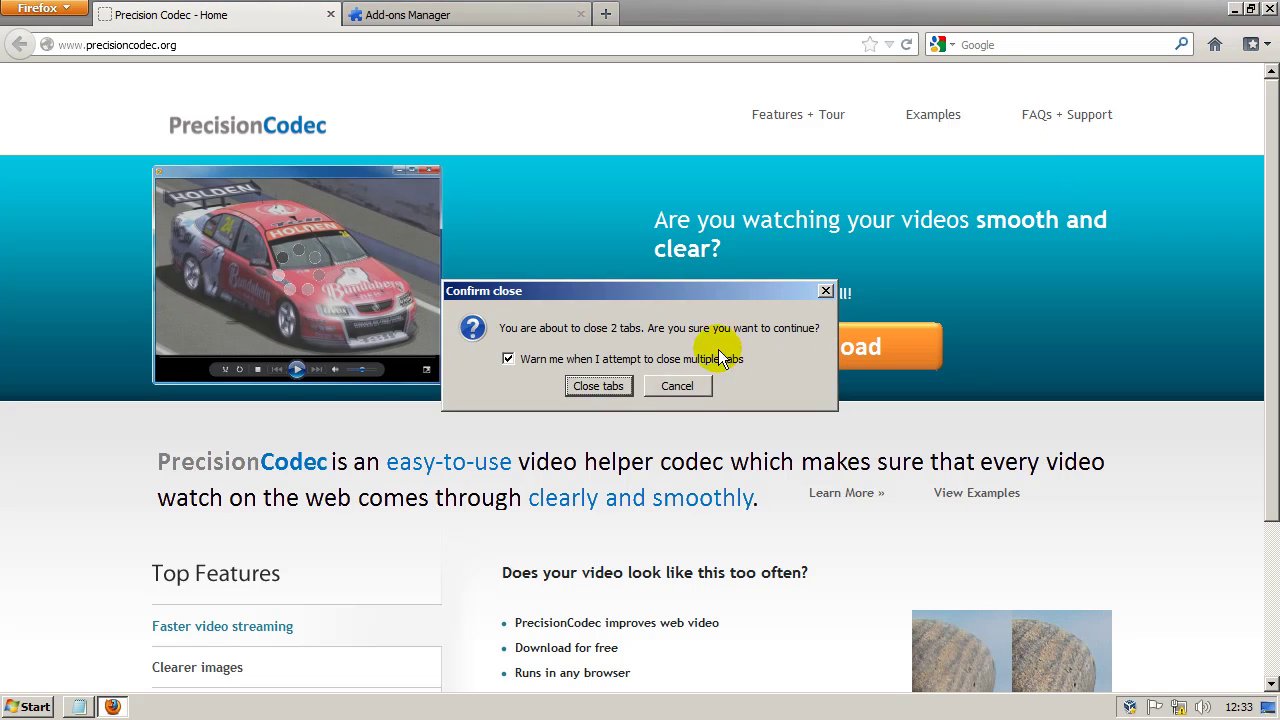
Step: Close Firefox's two tabs, launch Chrome, and confirm its Extensions page lists no extensions
click(606, 380)
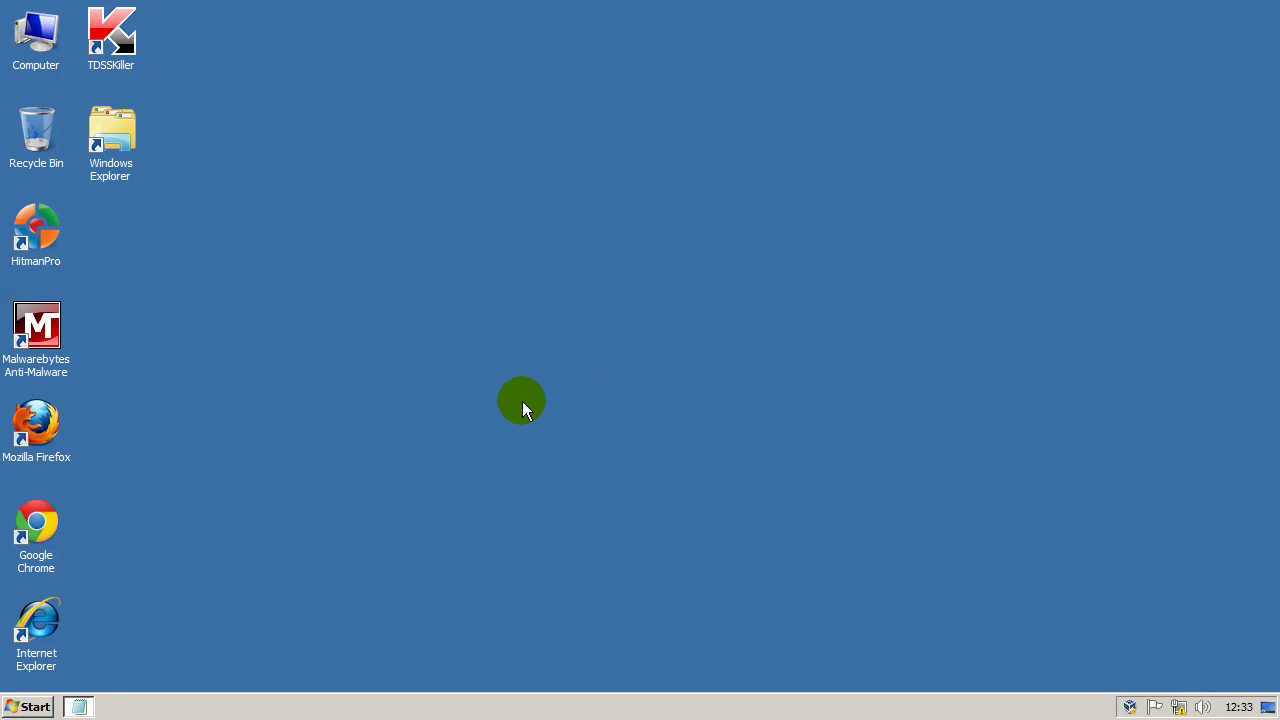
click(46, 521)
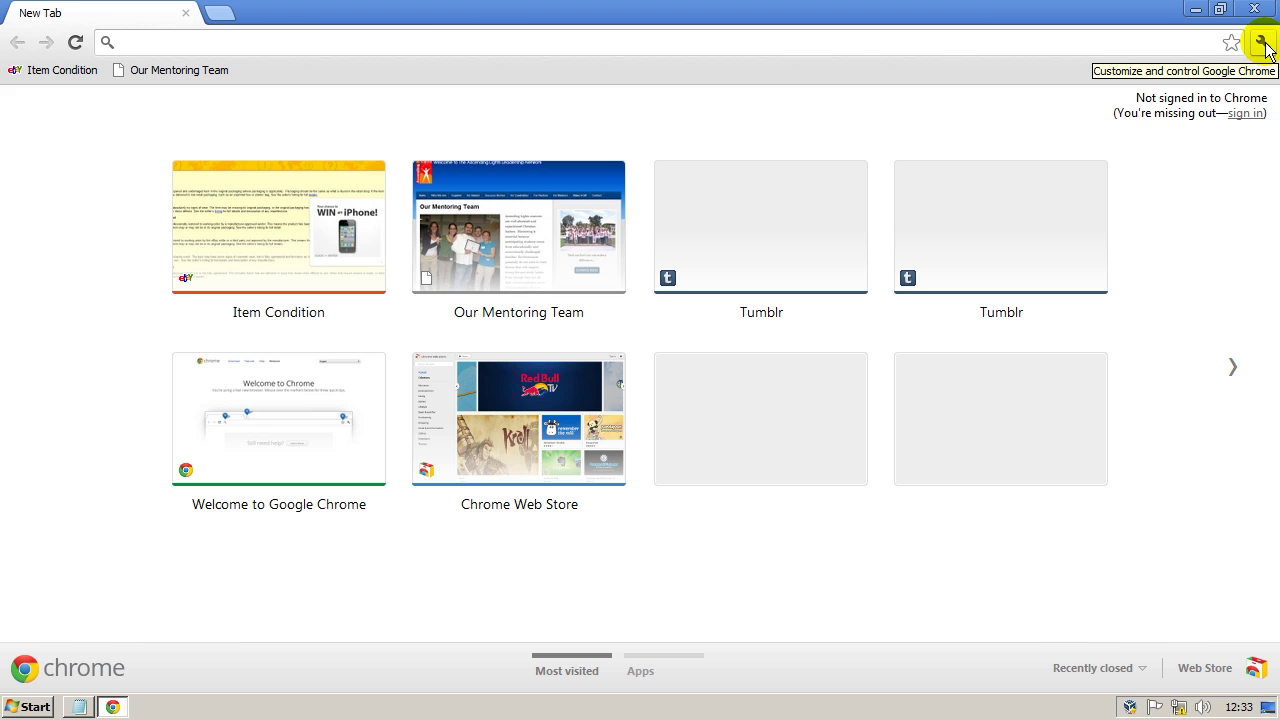
click(1261, 43)
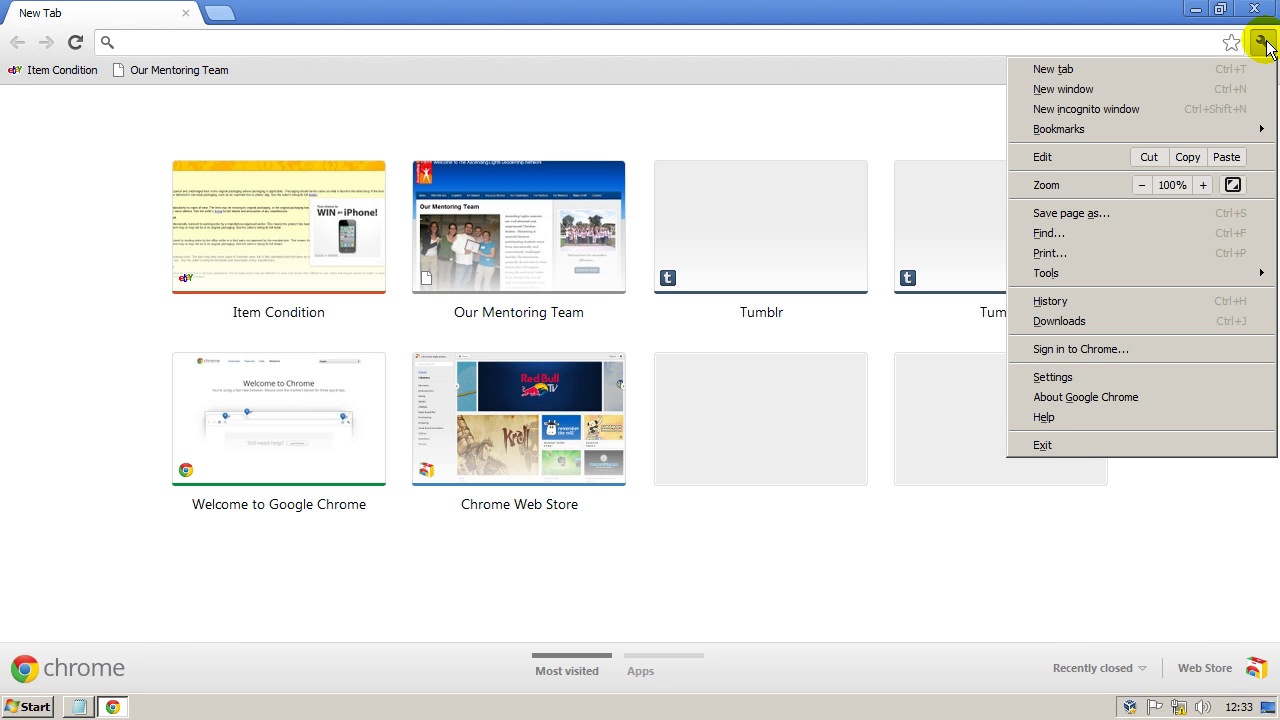
mouse_move(1090, 278)
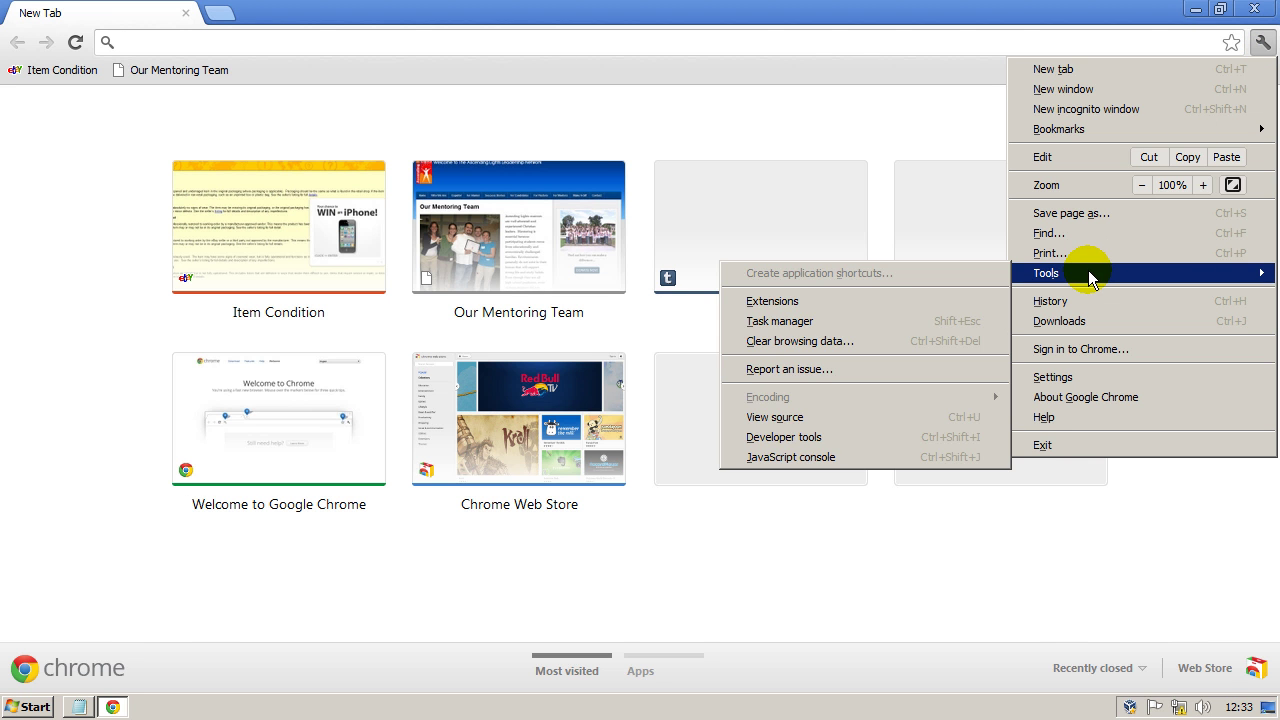
click(912, 301)
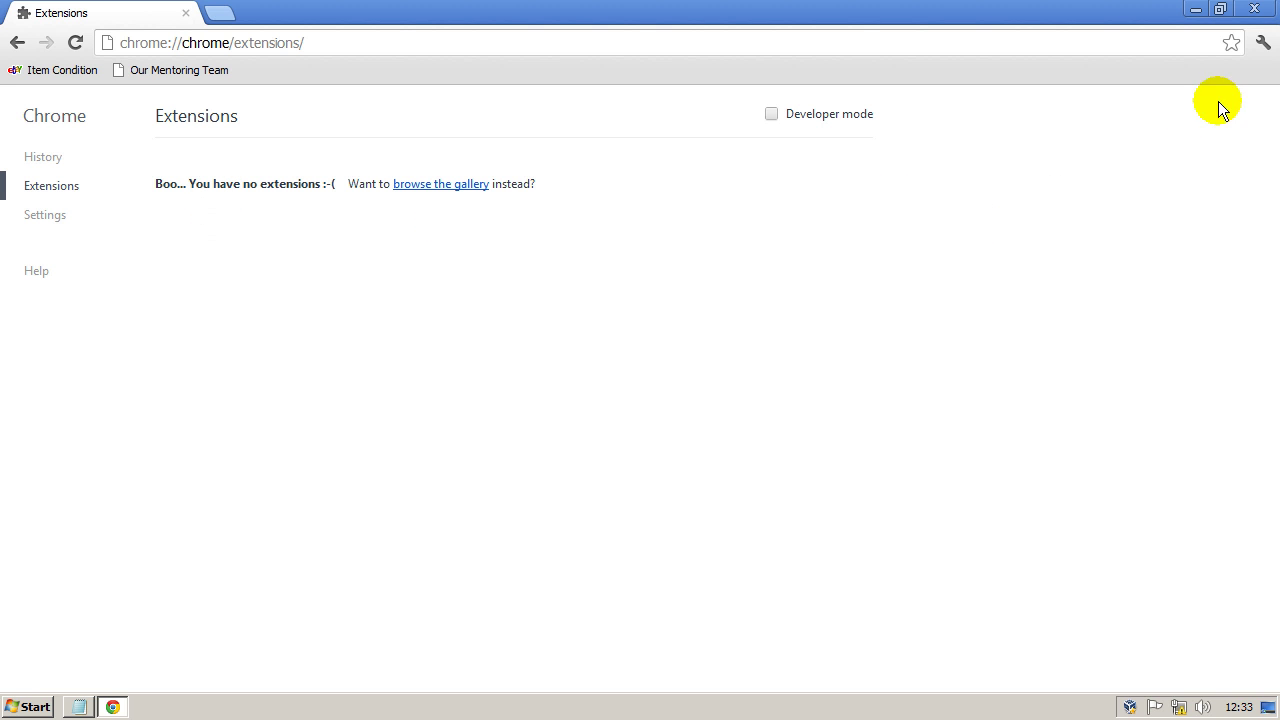
click(1262, 45)
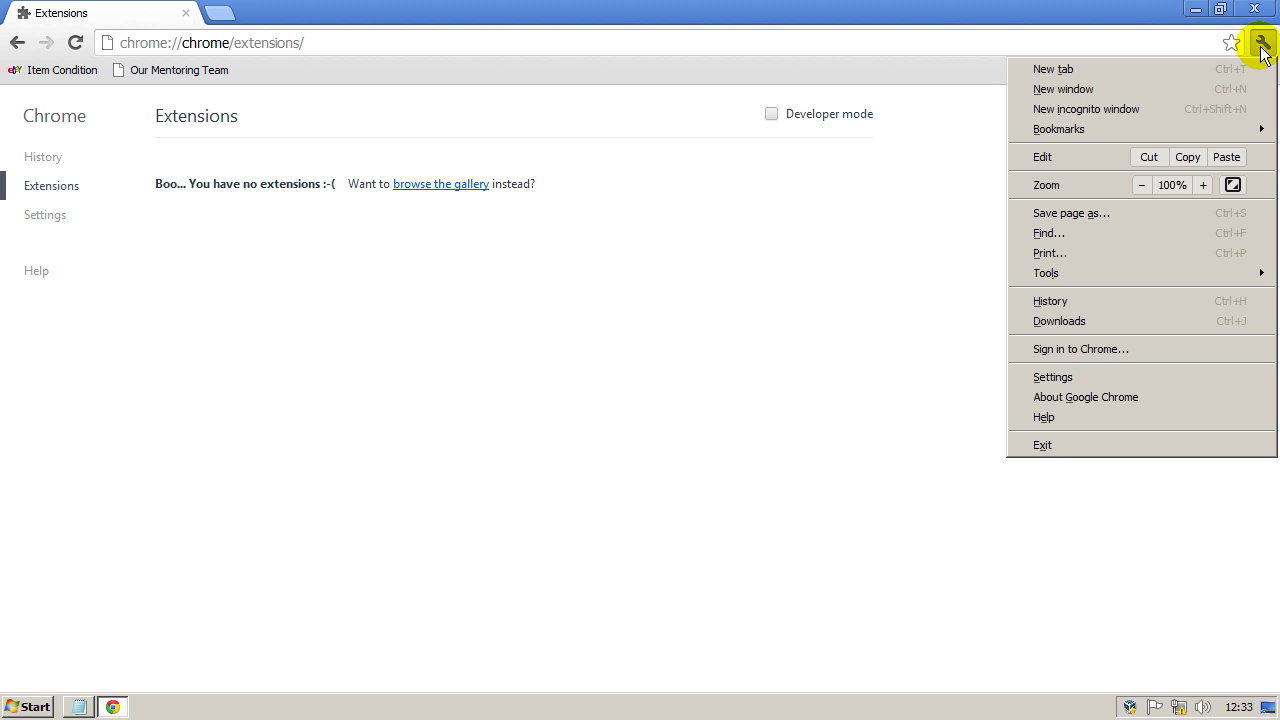
Step: Go to Chrome's settings page and reveal the advanced privacy settings
click(1043, 377)
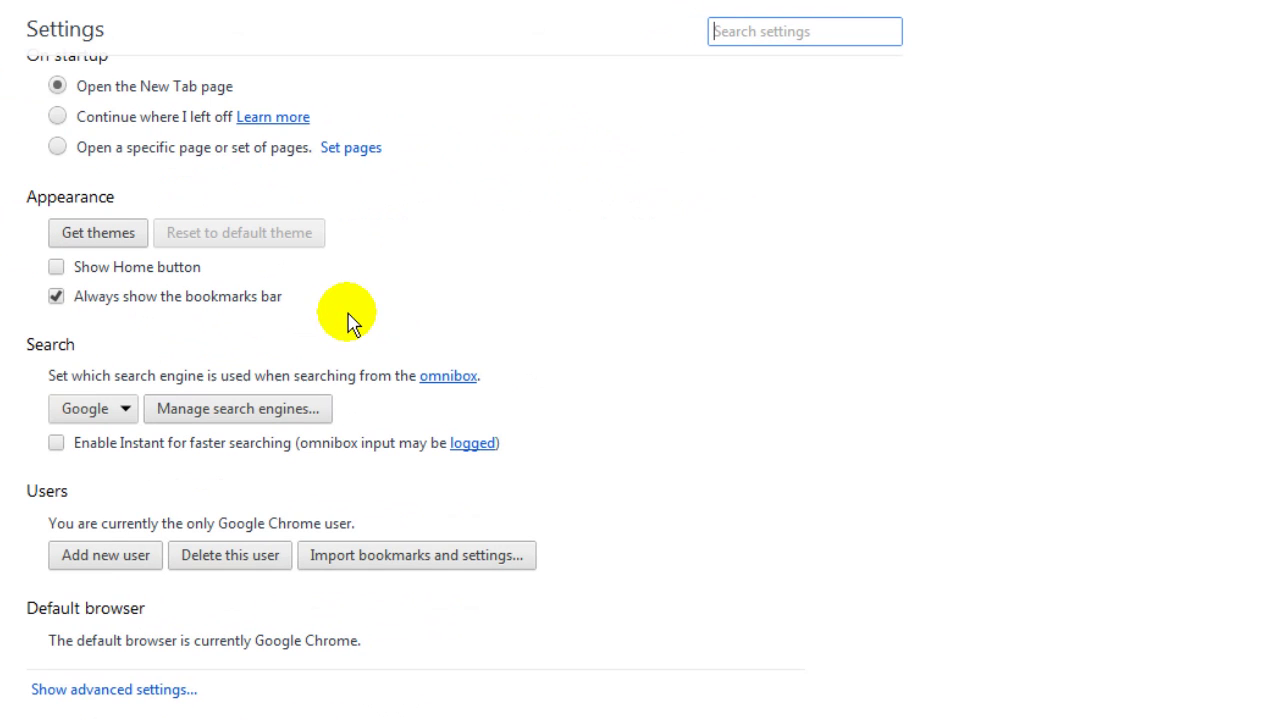
scroll(229, 451, up, 2)
scroll(260, 560, down, 2)
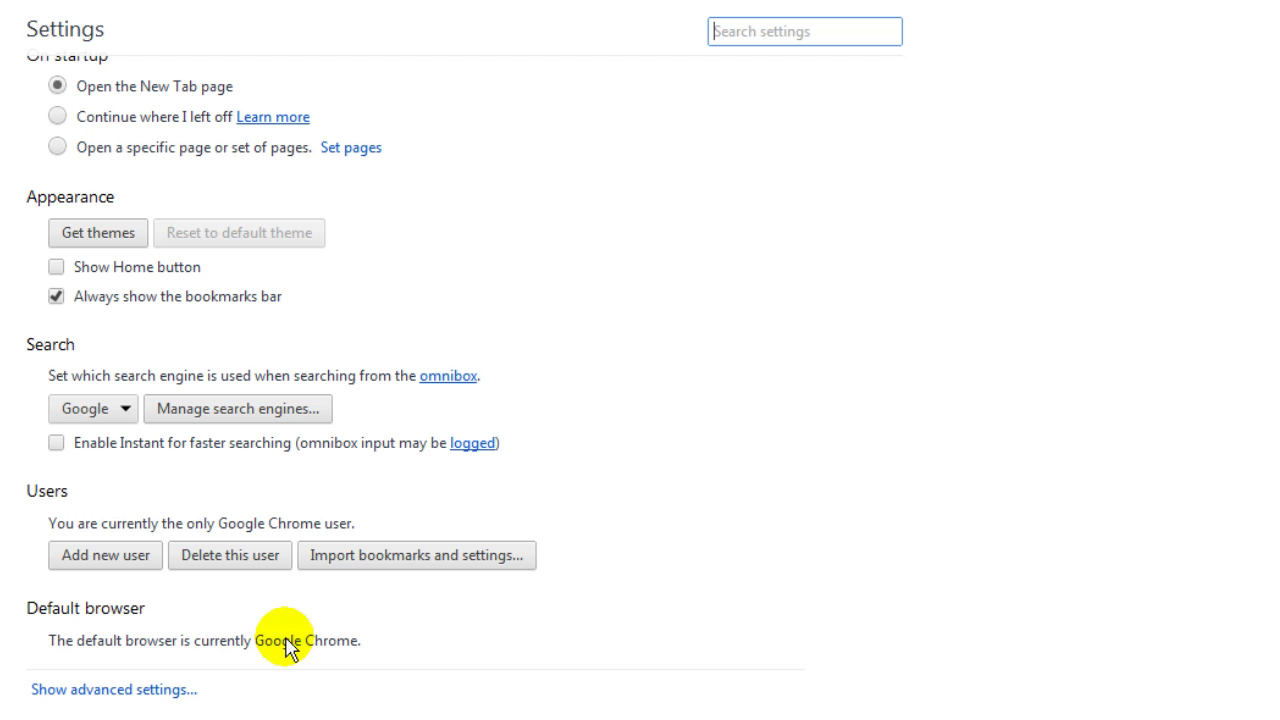
click(120, 689)
scroll(409, 623, down, 4)
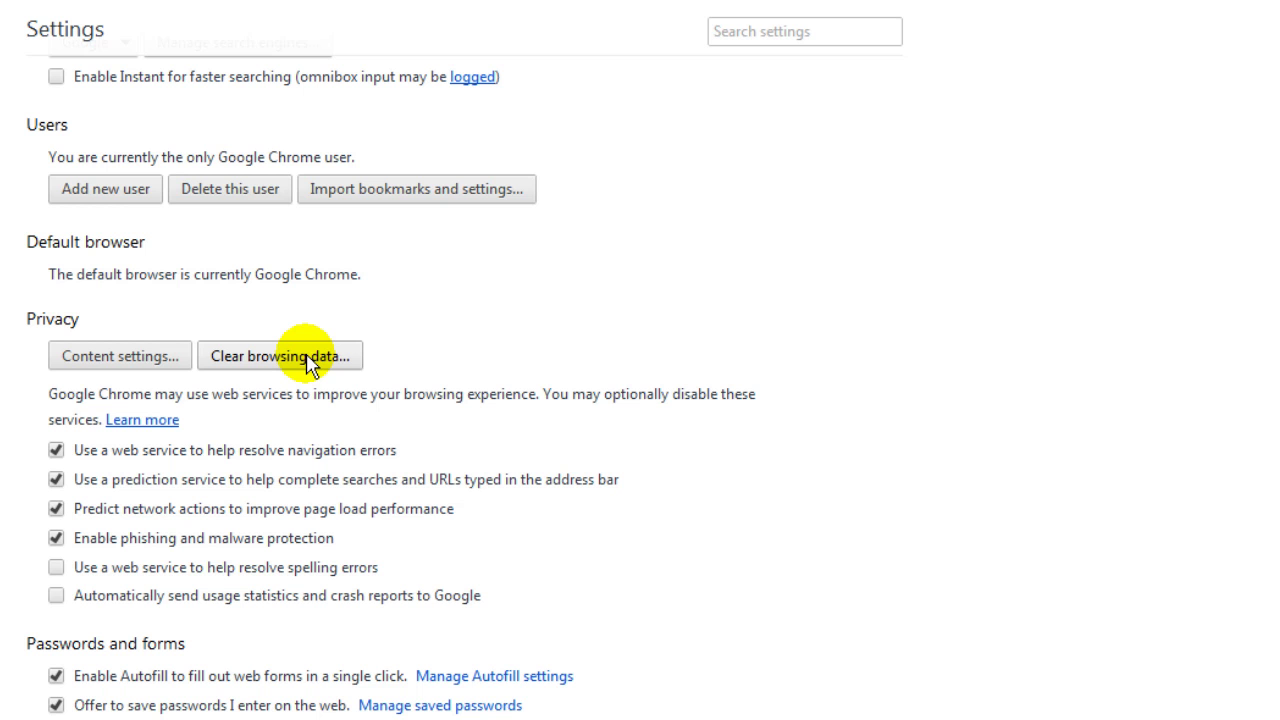
Step: Clear history, downloads, cache and cookies from the beginning of time, then close Chrome
click(235, 361)
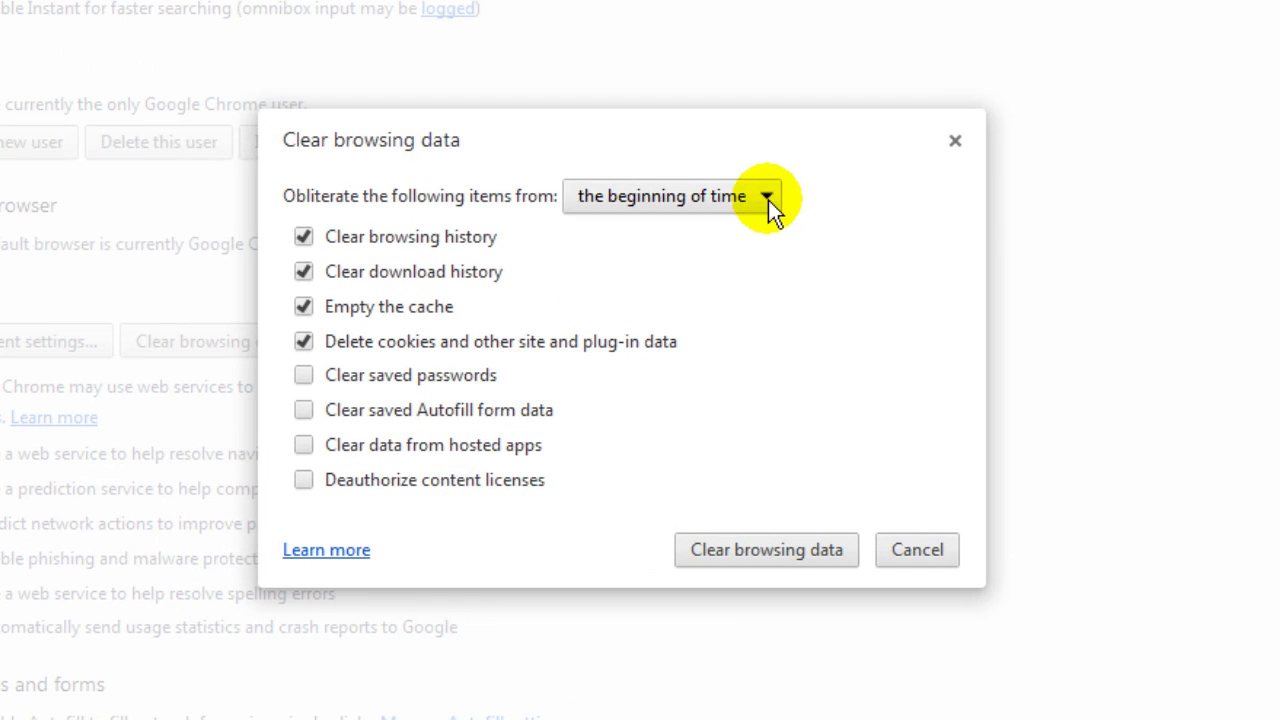
click(762, 196)
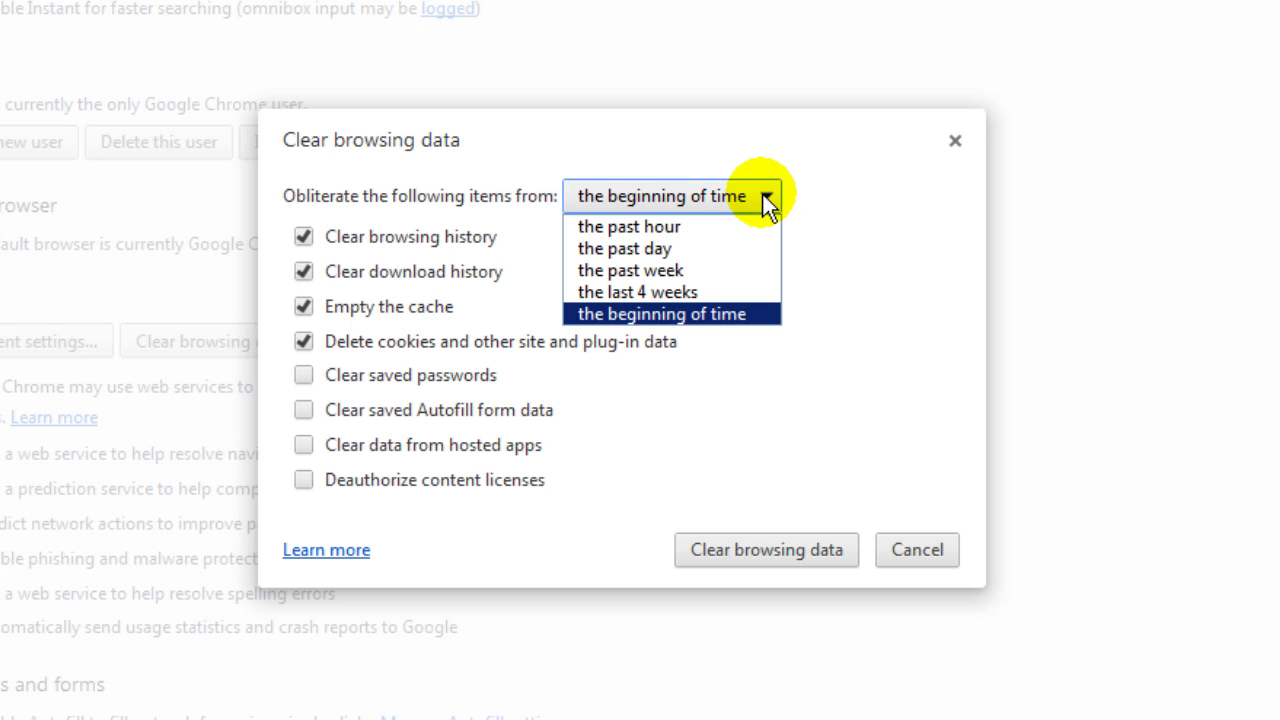
click(668, 313)
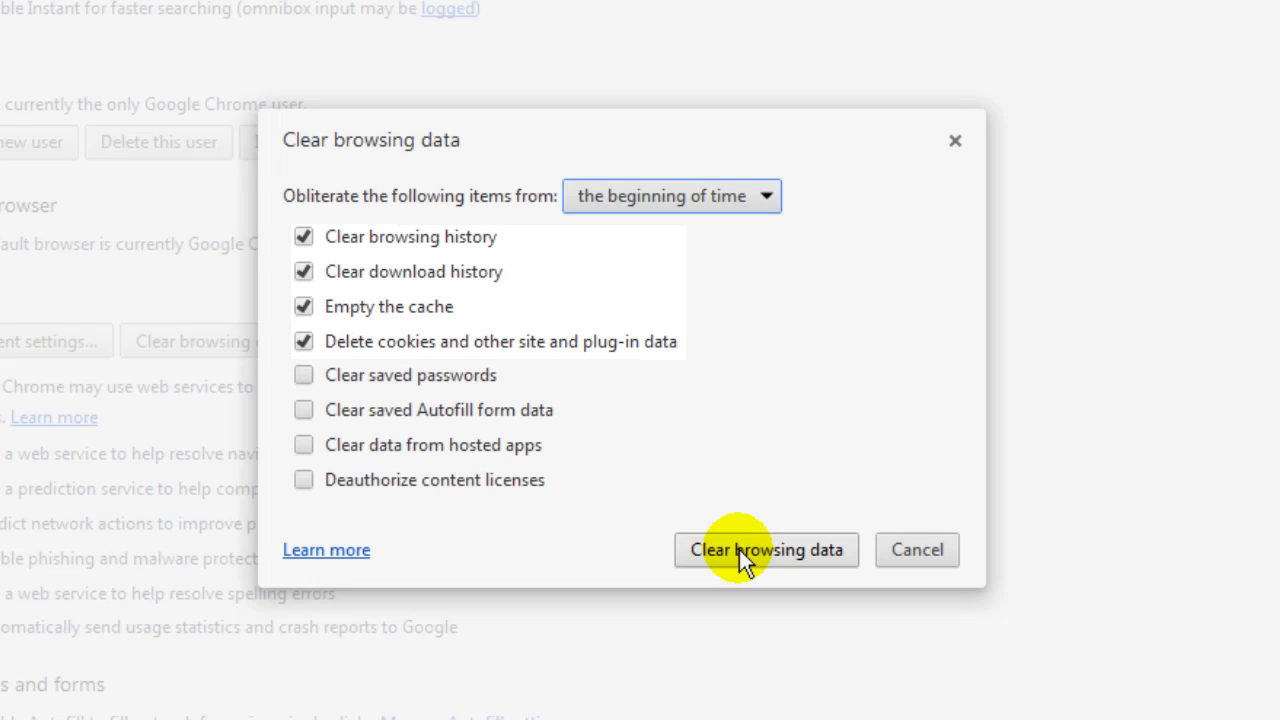
click(740, 552)
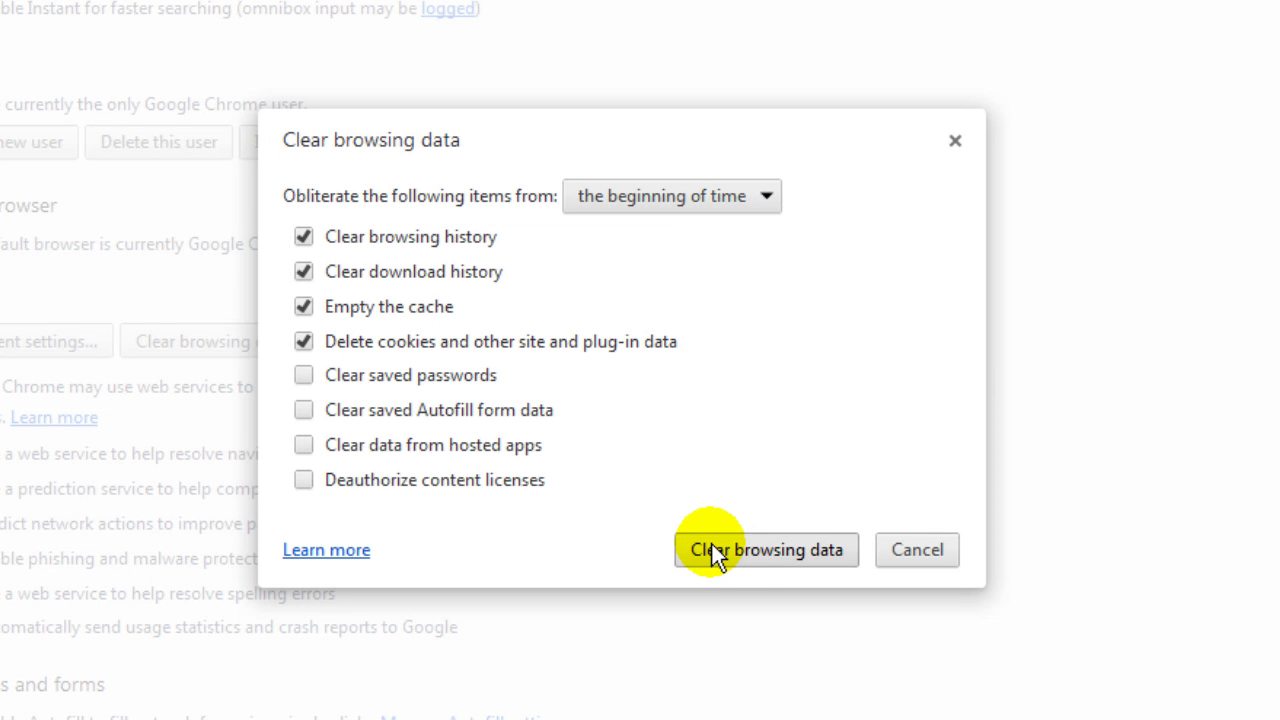
click(712, 553)
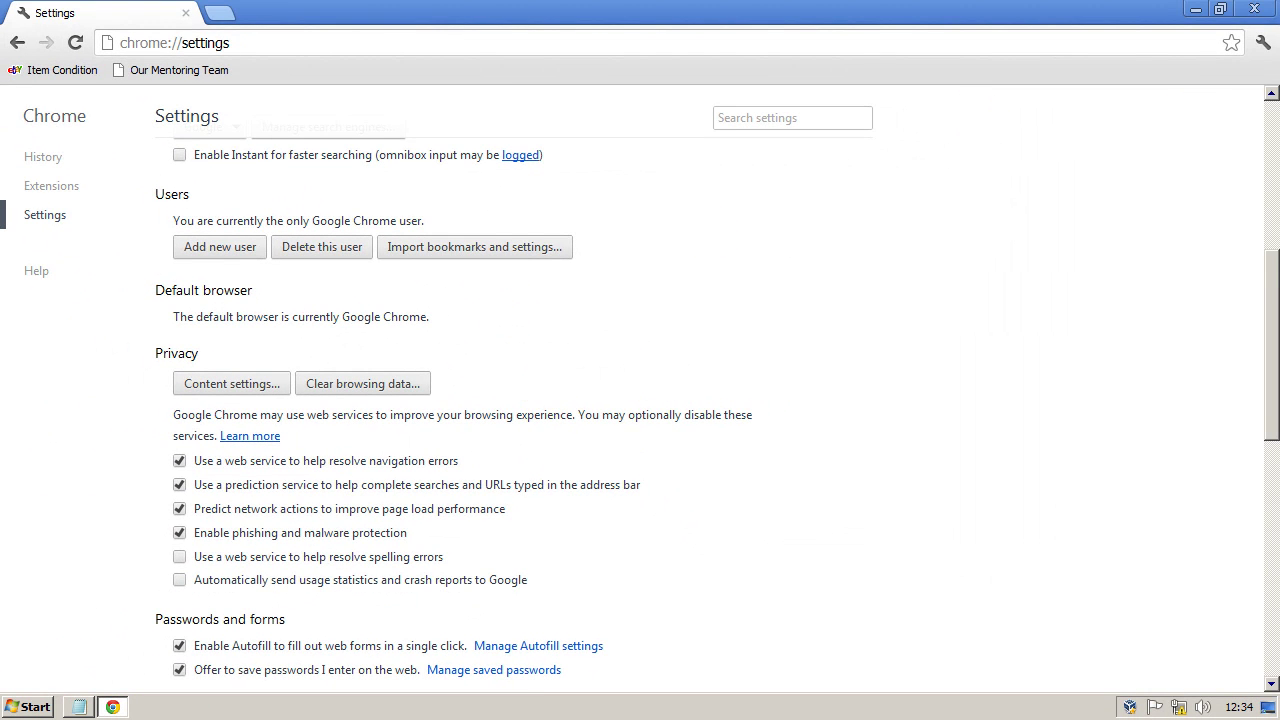
click(1254, 9)
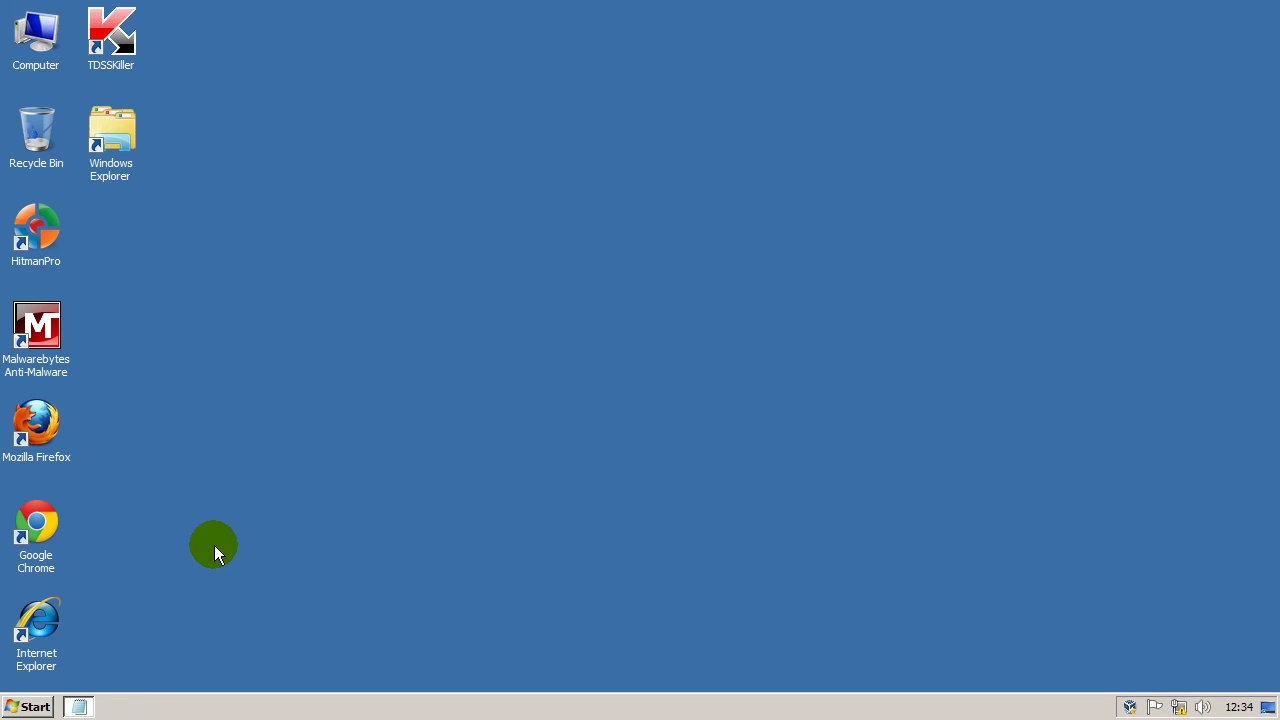
Step: Relaunch Chrome and load the Item Condition and Our Mentoring Team bookmarks in separate tabs
double_click(44, 520)
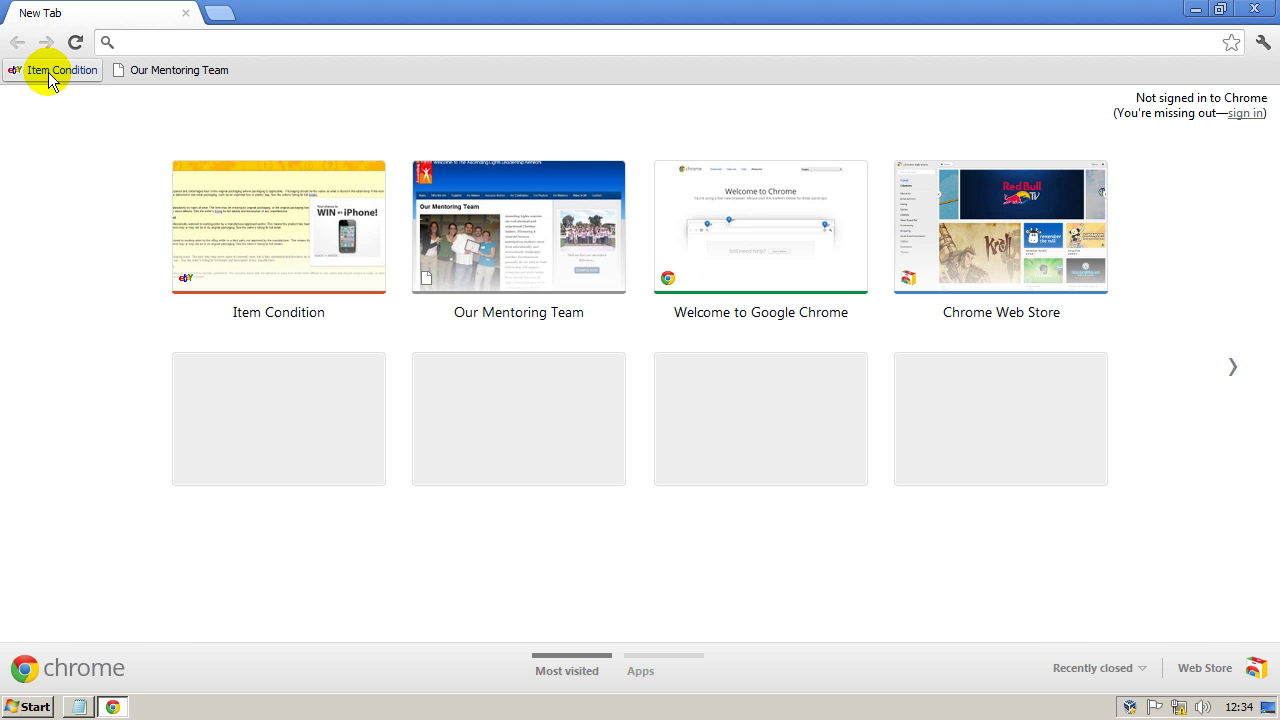
click(50, 72)
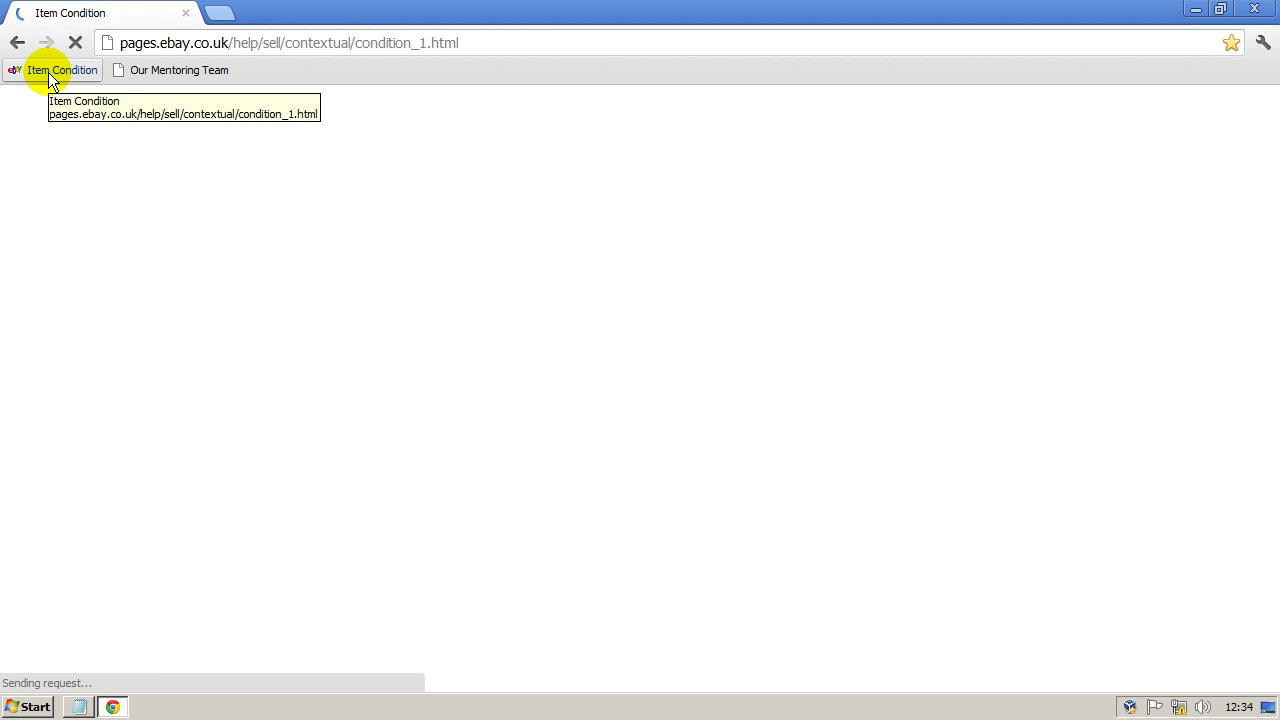
click(221, 12)
click(175, 78)
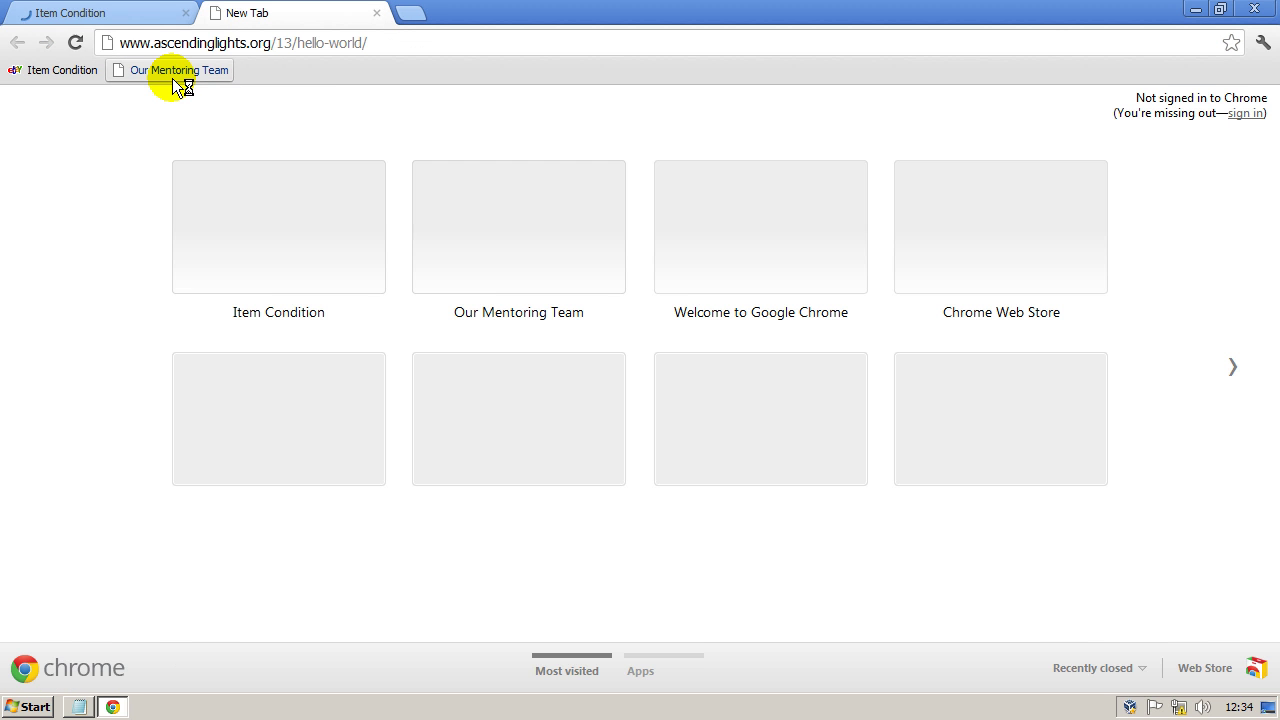
click(150, 14)
click(271, 16)
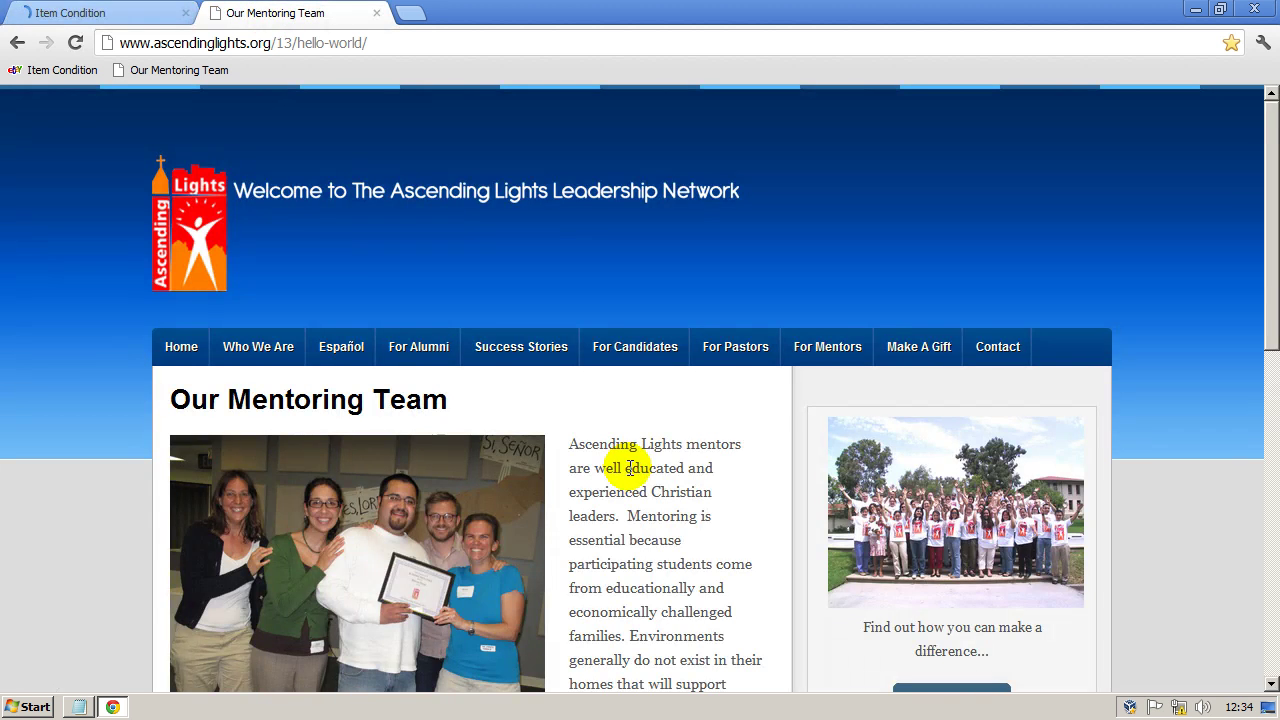
Step: Select words and paragraphs on the Our Mentoring Team page to confirm no injected links
scroll(600, 480, down, 4)
double_click(540, 572)
click(657, 580)
drag(476, 600, 338, 457)
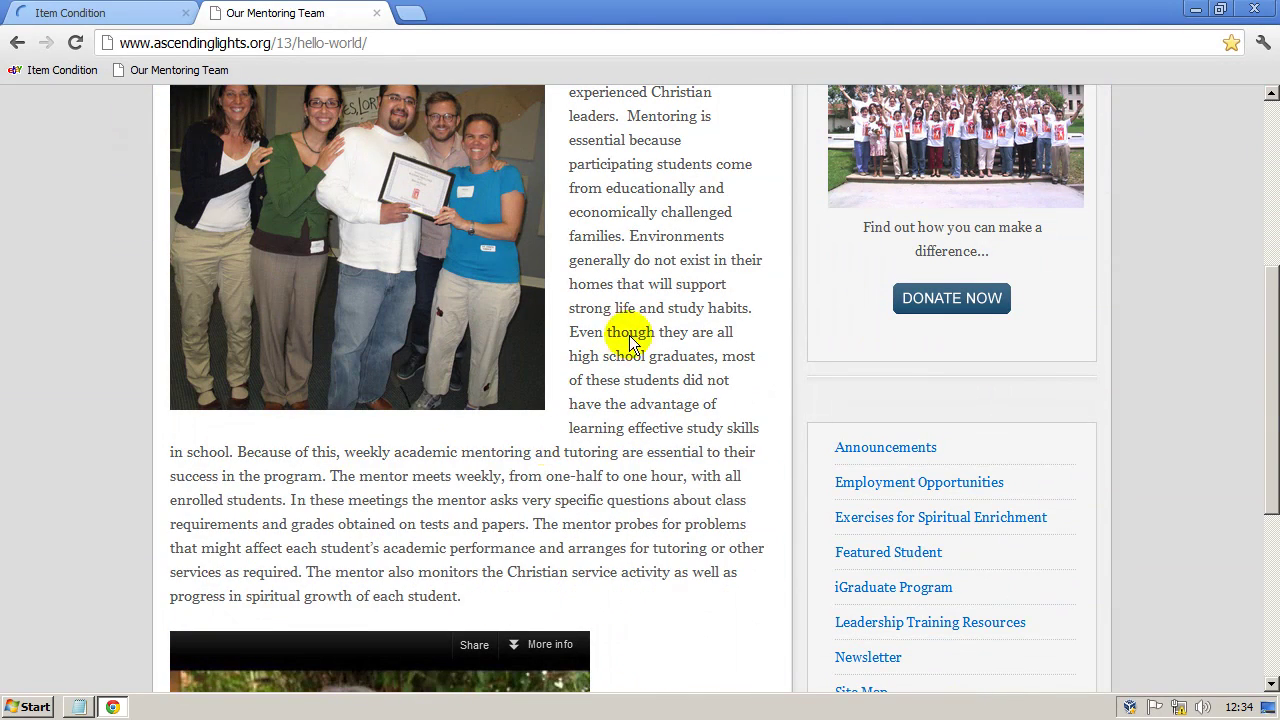
drag(600, 260, 607, 284)
scroll(595, 300, up, 3)
click(600, 418)
scroll(594, 414, down, 2)
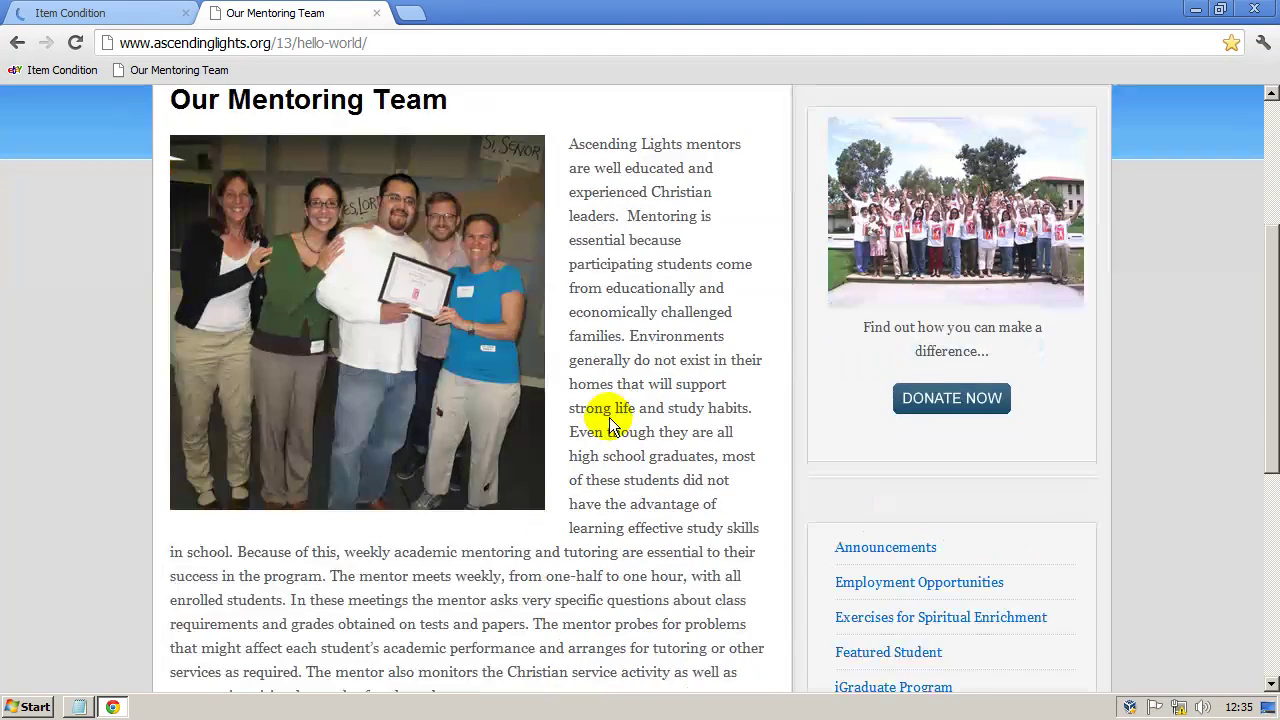
Step: Reload and inspect the Item Condition page, recheck the mentoring page, then close Chrome
click(120, 15)
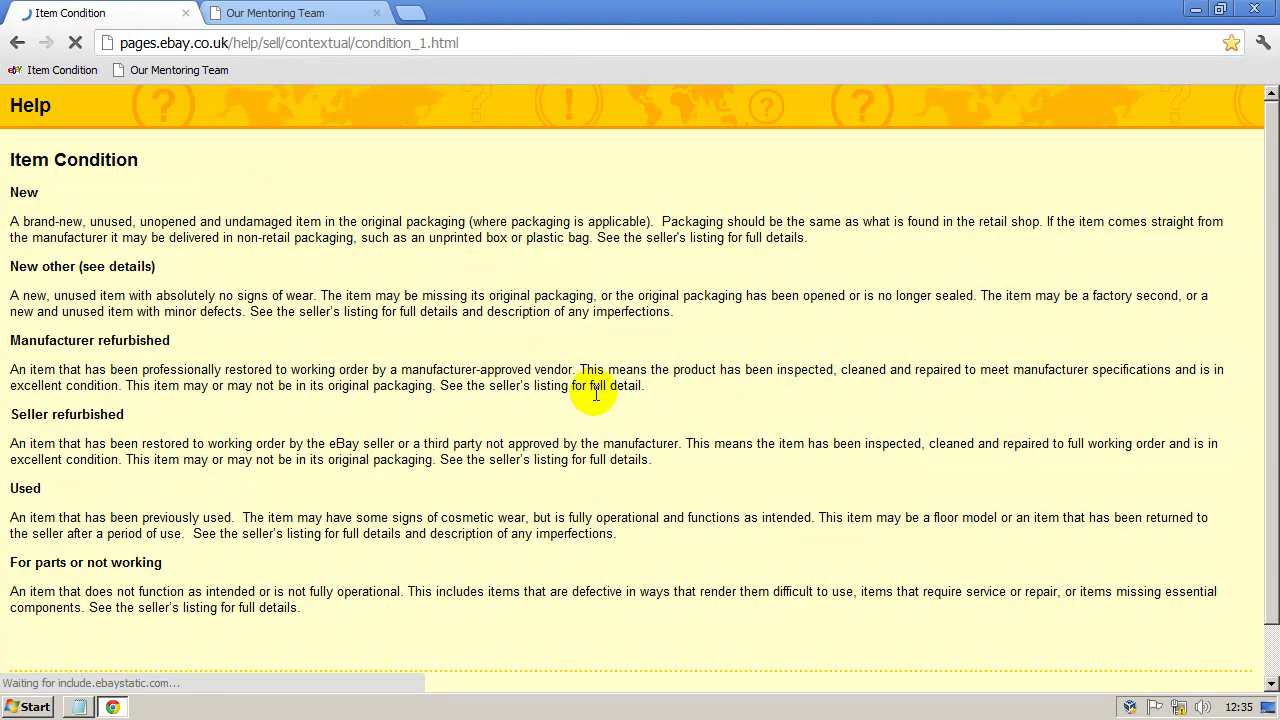
scroll(677, 390, down, 1)
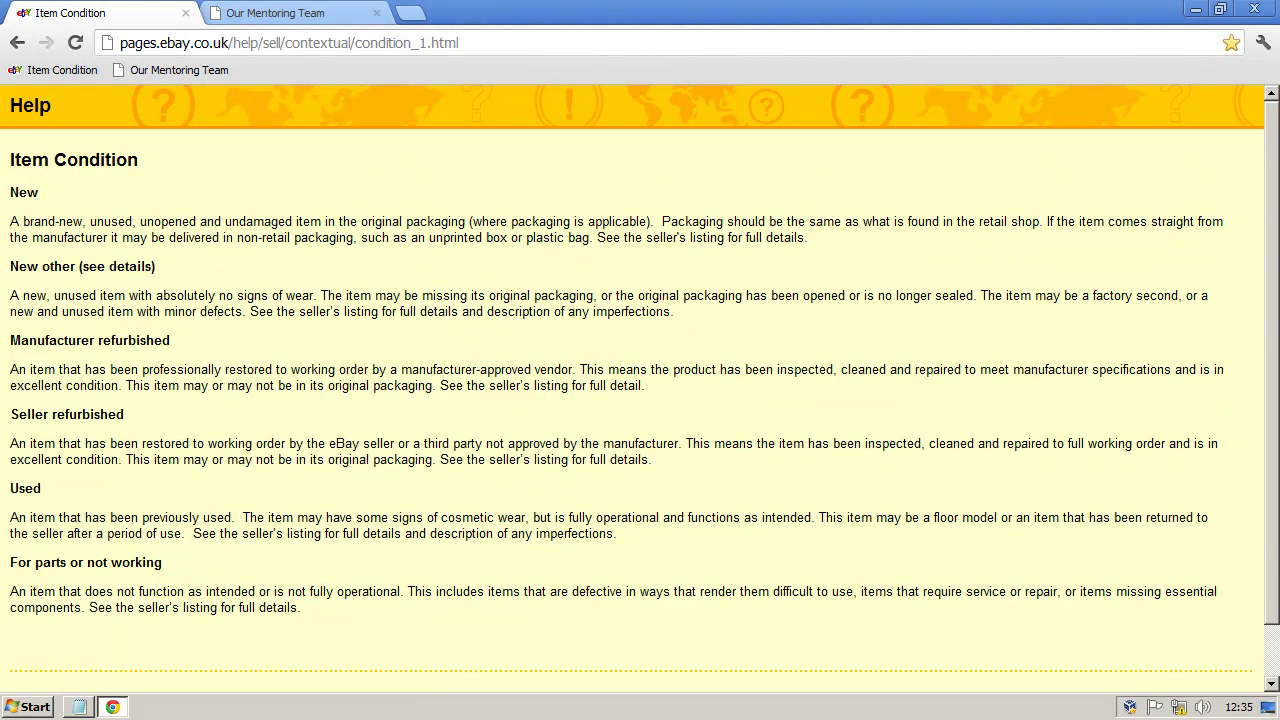
click(28, 70)
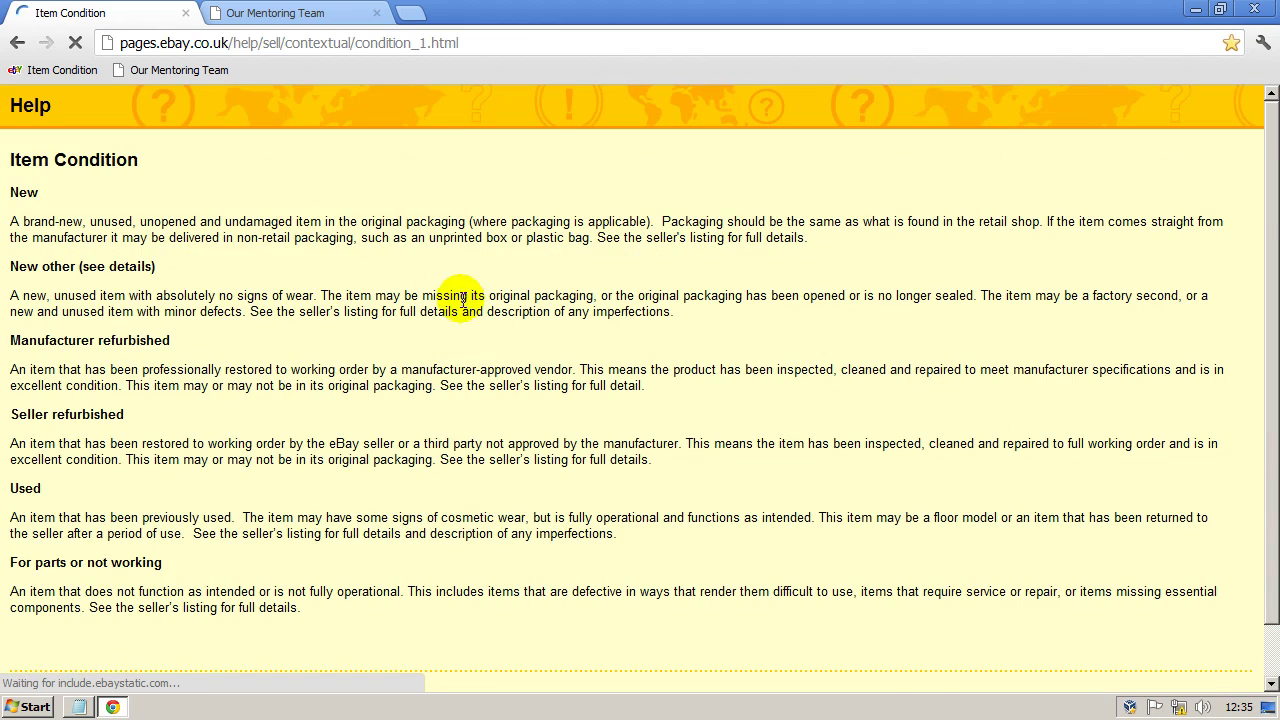
click(285, 14)
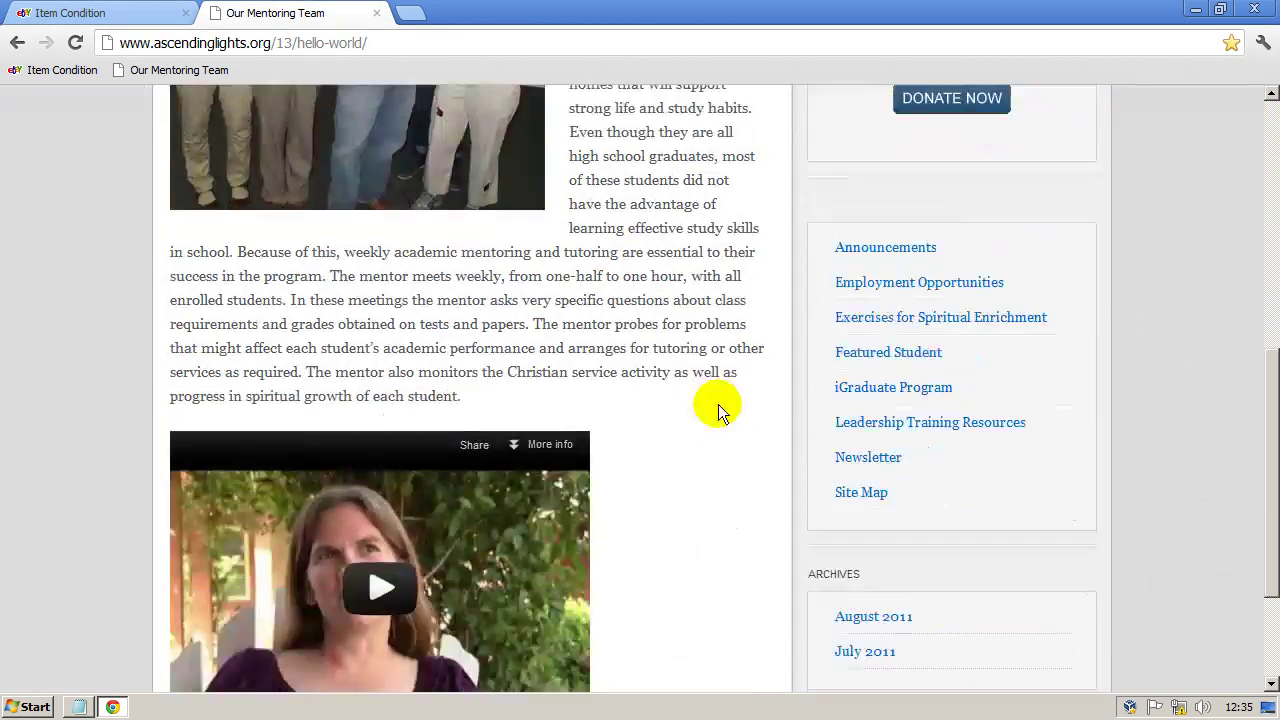
scroll(718, 404, up, 4)
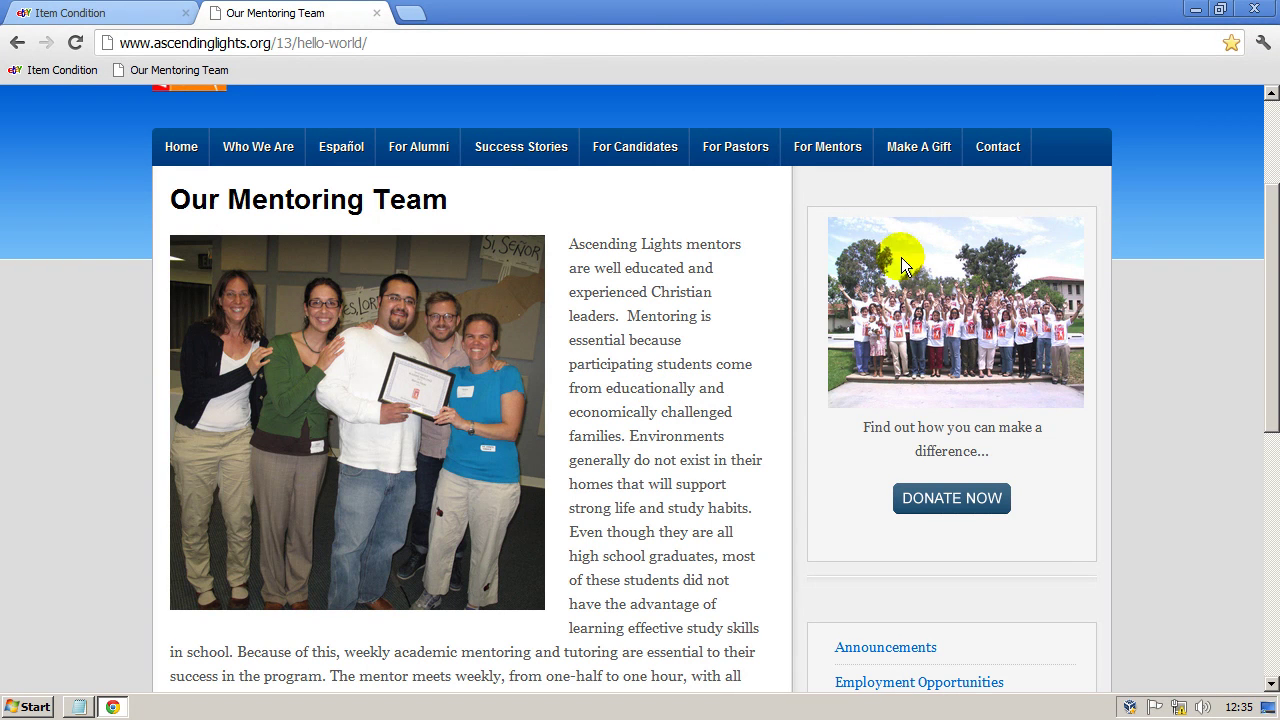
click(1256, 10)
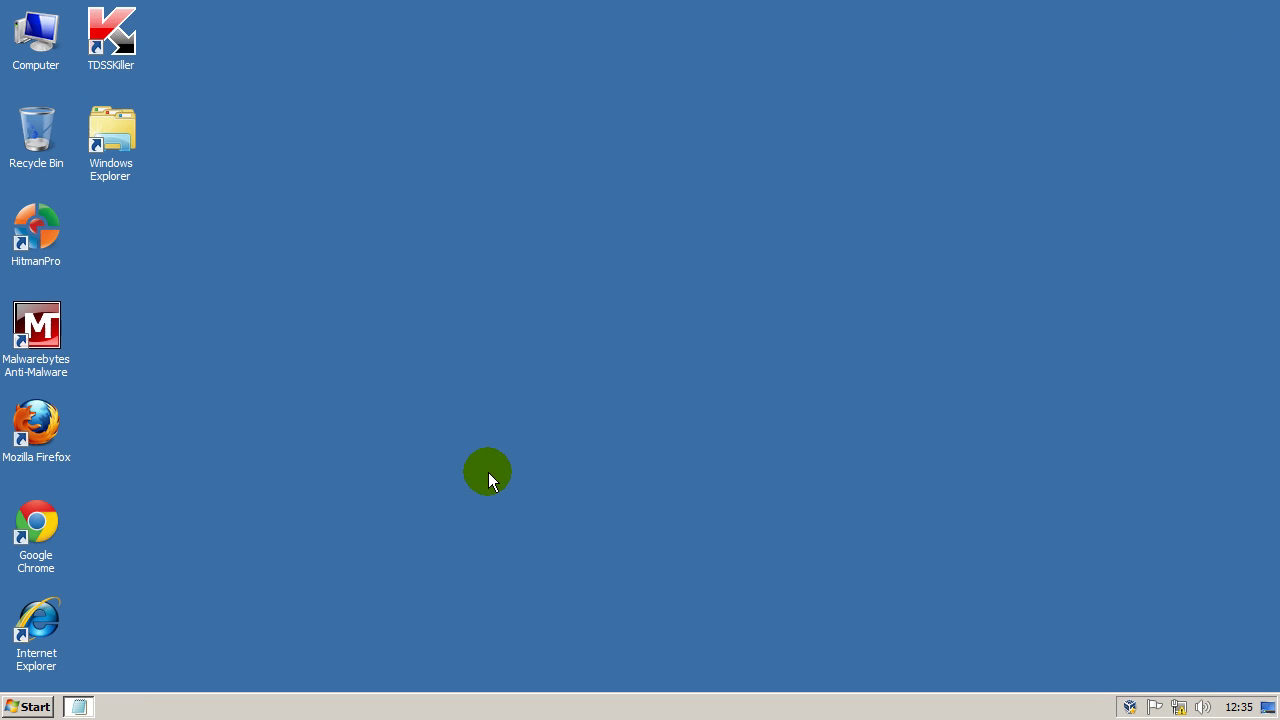